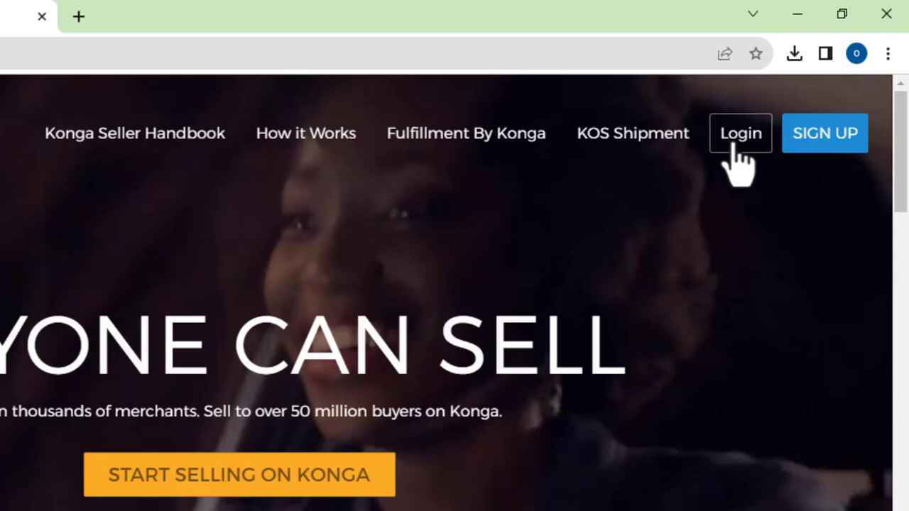
- Log in to SellerHQ with the account email and the browser's saved password
click(736, 144)
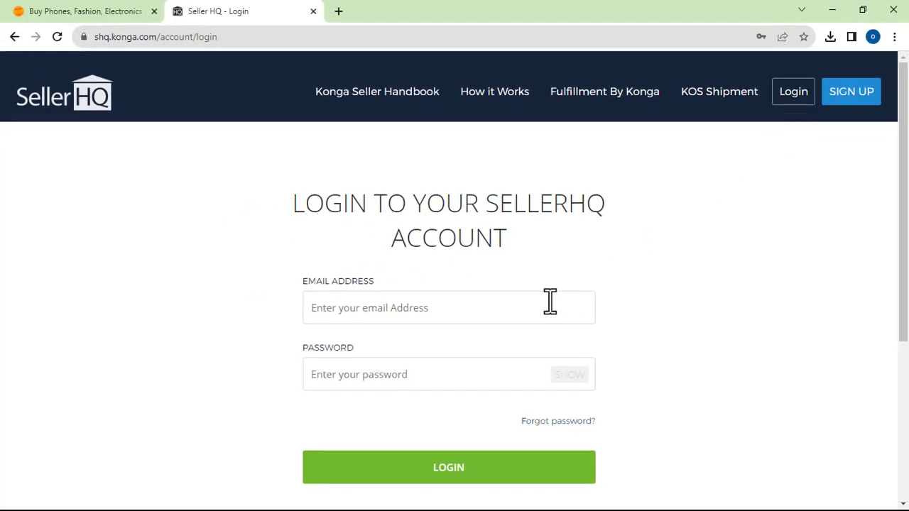
click(427, 308)
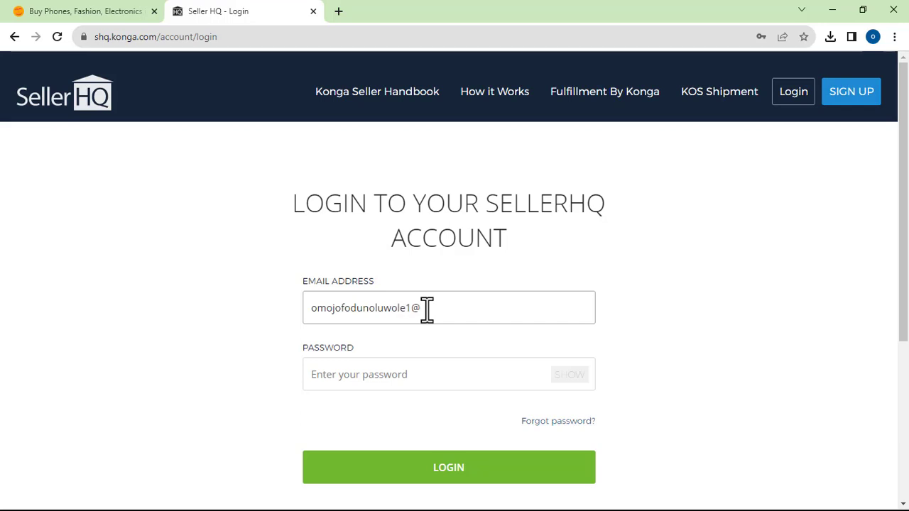
text(gmail.com)
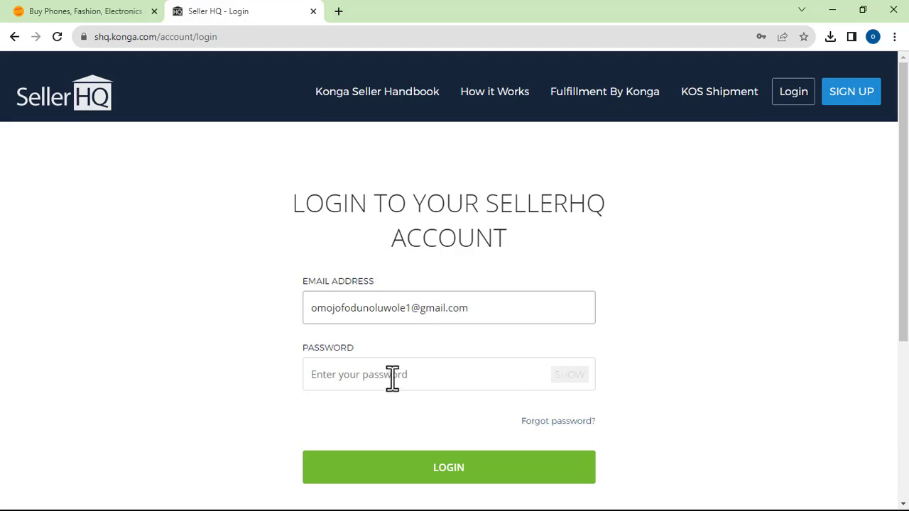
click(392, 378)
click(412, 413)
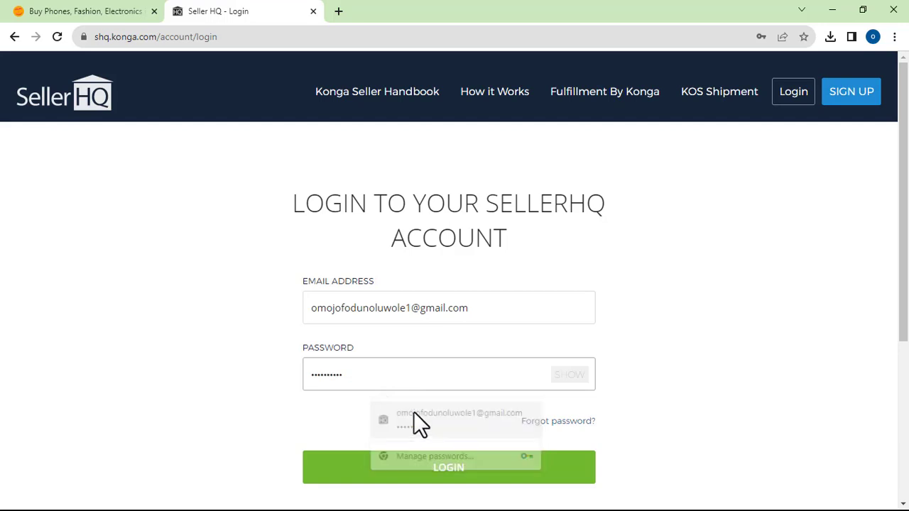
click(449, 469)
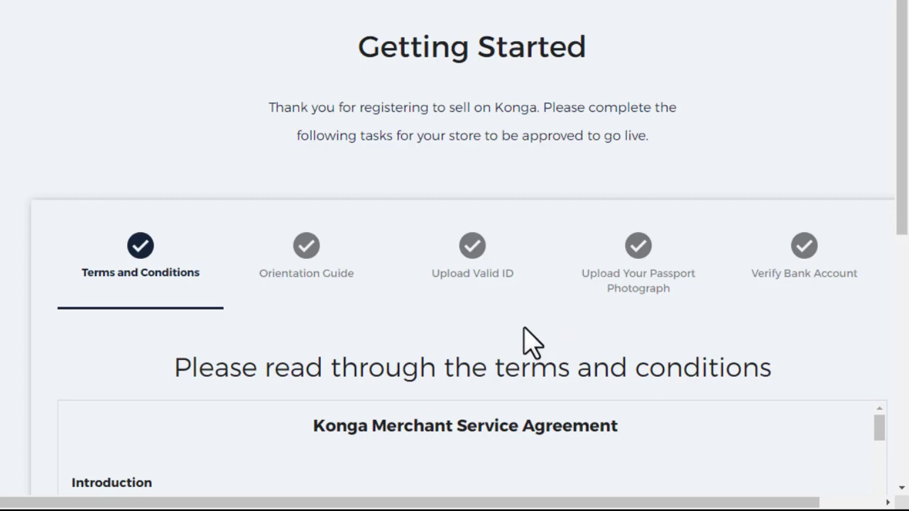
- Scroll the Getting Started page to bring the Merchant Service Agreement box into view
scroll(540, 332, down, 2)
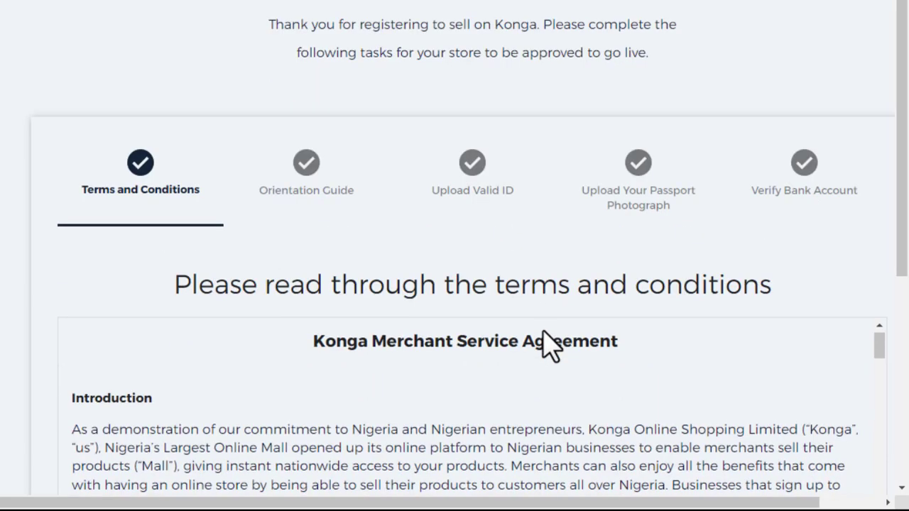
scroll(544, 327, down, 2)
scroll(558, 348, up, 1)
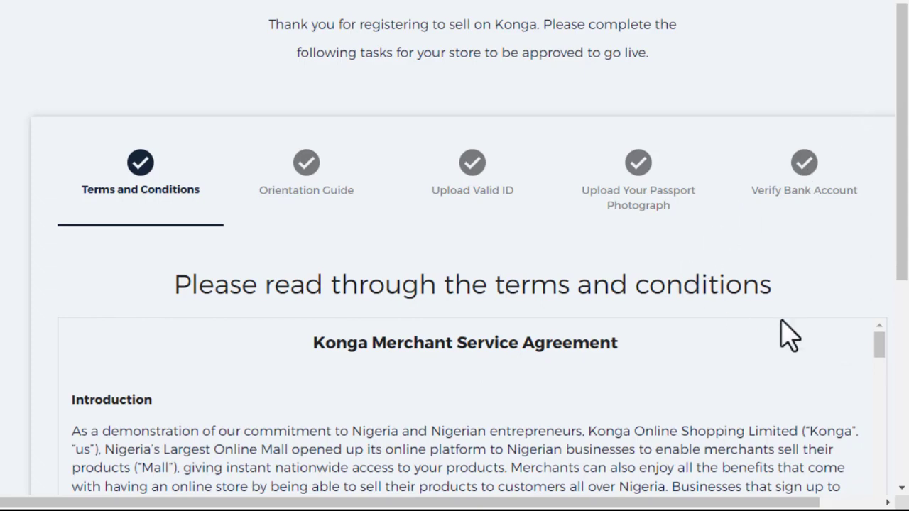
scroll(767, 338, down, 5)
scroll(700, 328, up, 5)
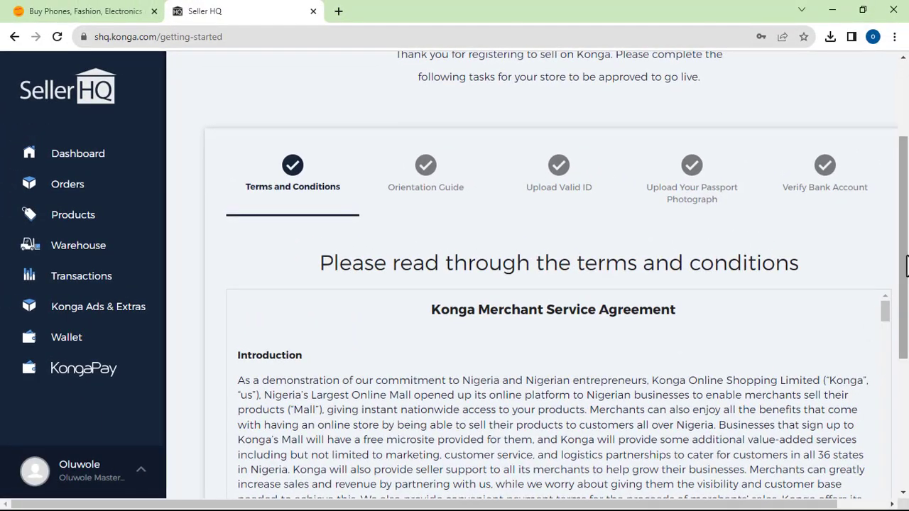
drag(905, 263, 904, 362)
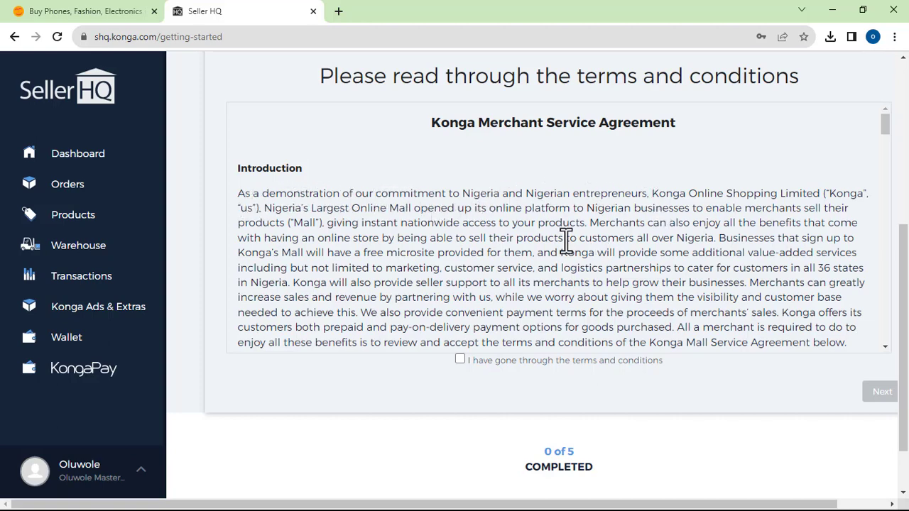
- Scroll through the agreement text down to the Force Majeure and Governing Law sections
scroll(566, 239, down, 4)
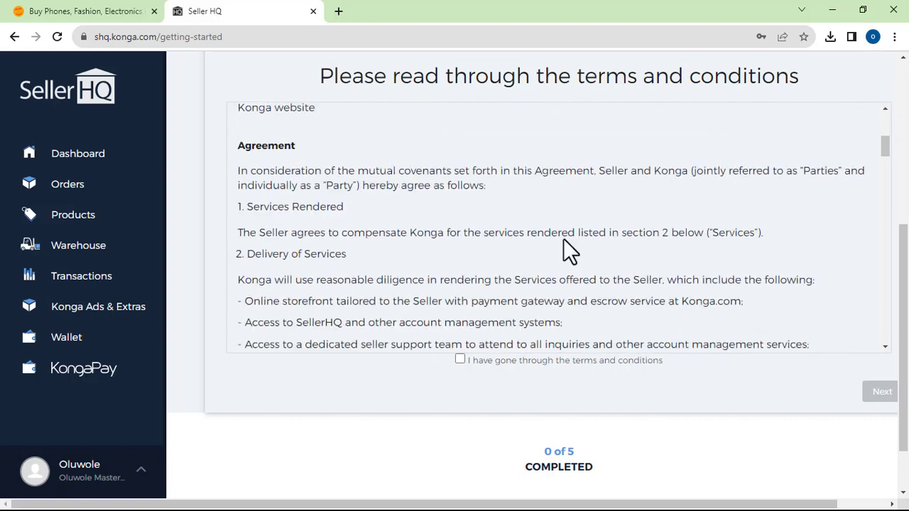
scroll(563, 239, down, 8)
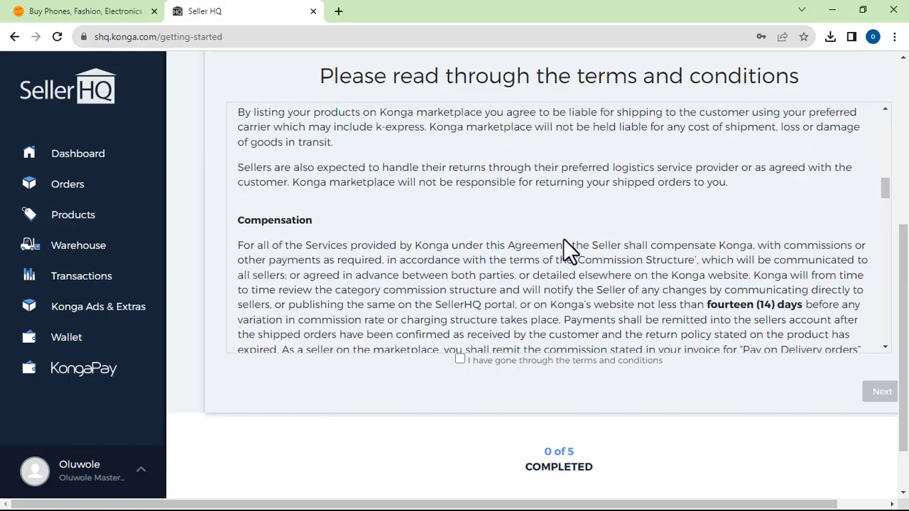
scroll(563, 238, down, 8)
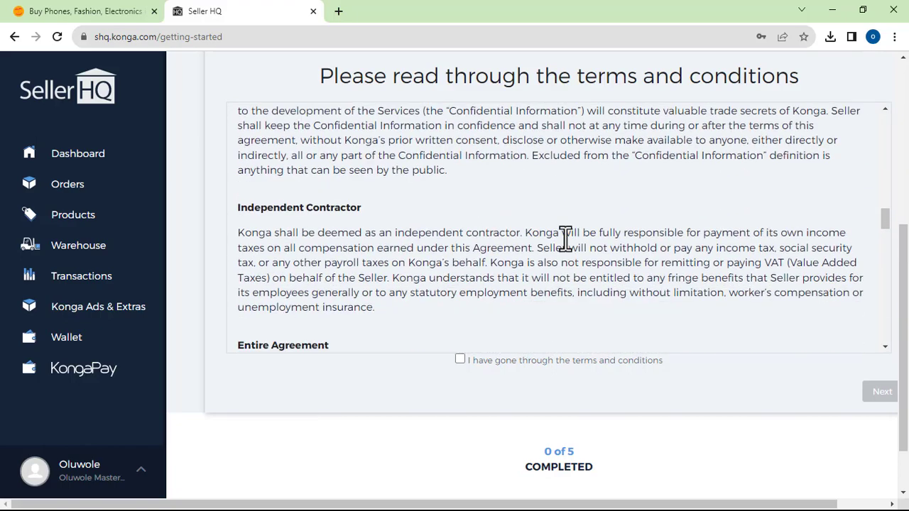
scroll(424, 218, down, 3)
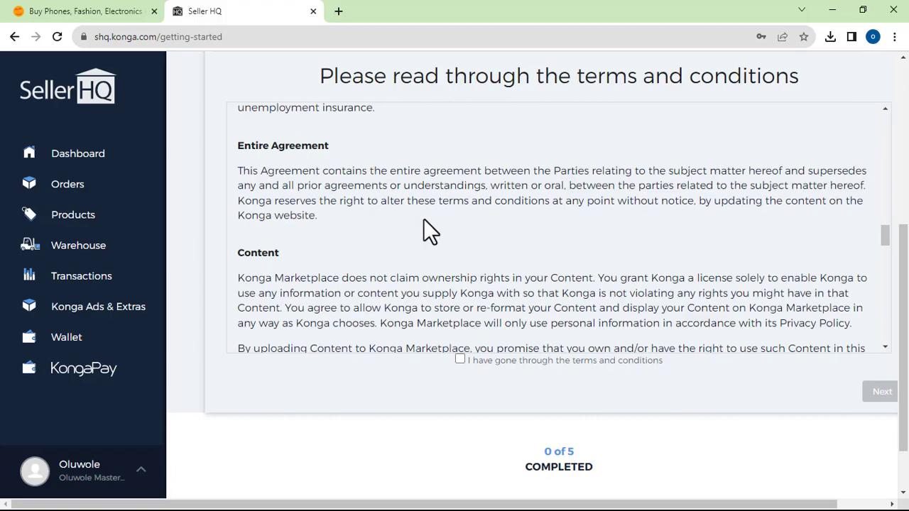
scroll(424, 220, down, 6)
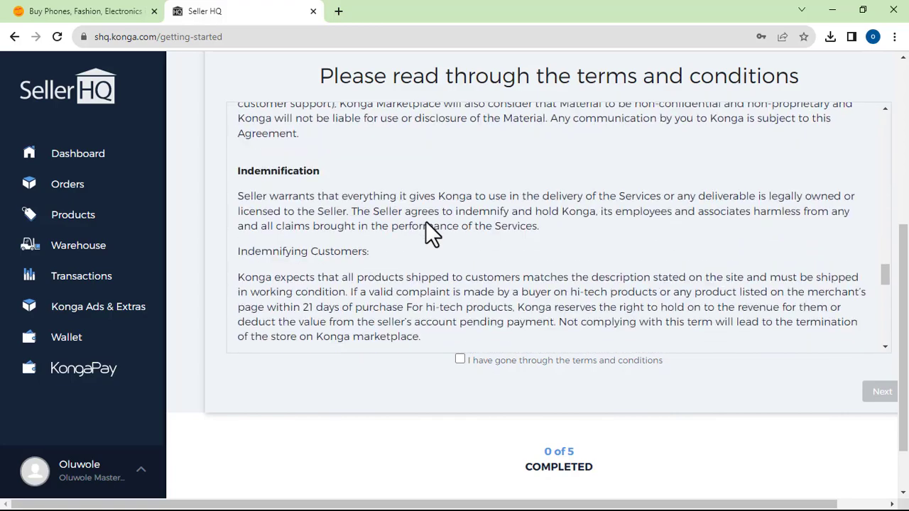
scroll(425, 221, down, 8)
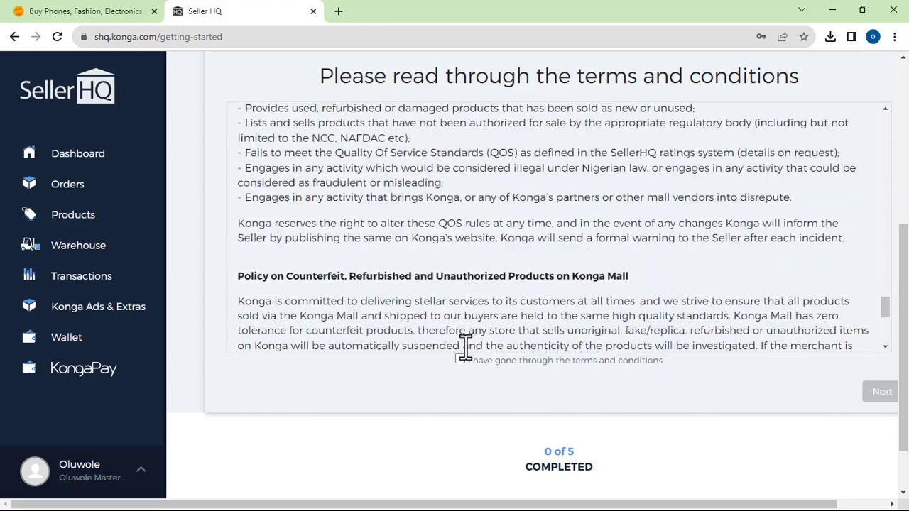
scroll(489, 262, down, 5)
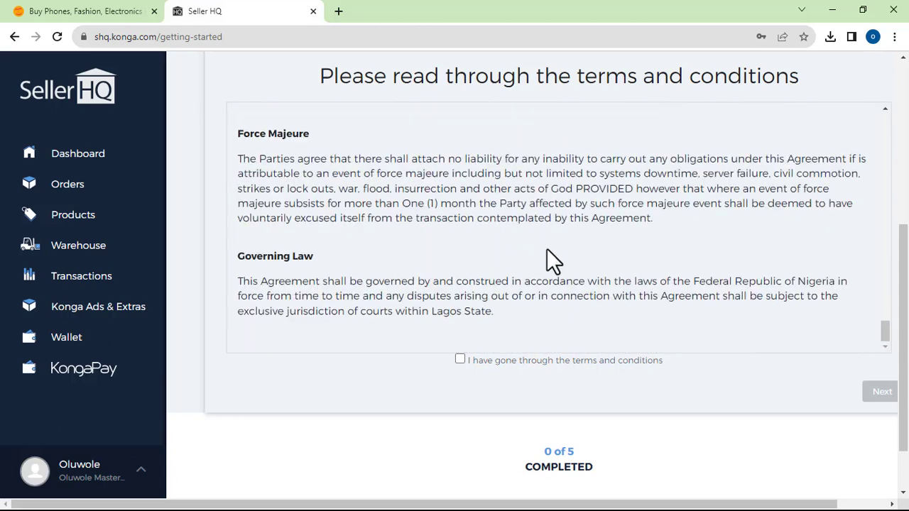
scroll(549, 250, down, 1)
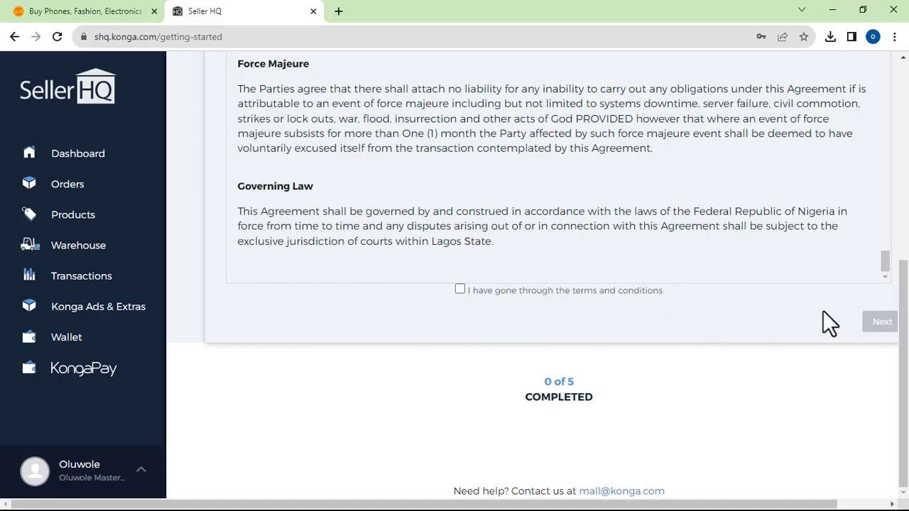
- Tick 'I have gone through the terms and conditions', go Next, and locate the Get Orientation Guide button
click(460, 290)
click(460, 291)
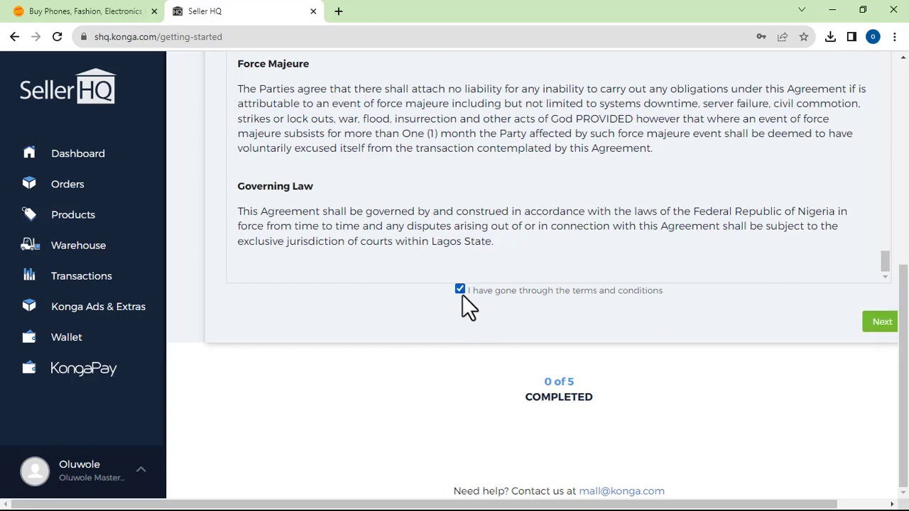
click(880, 325)
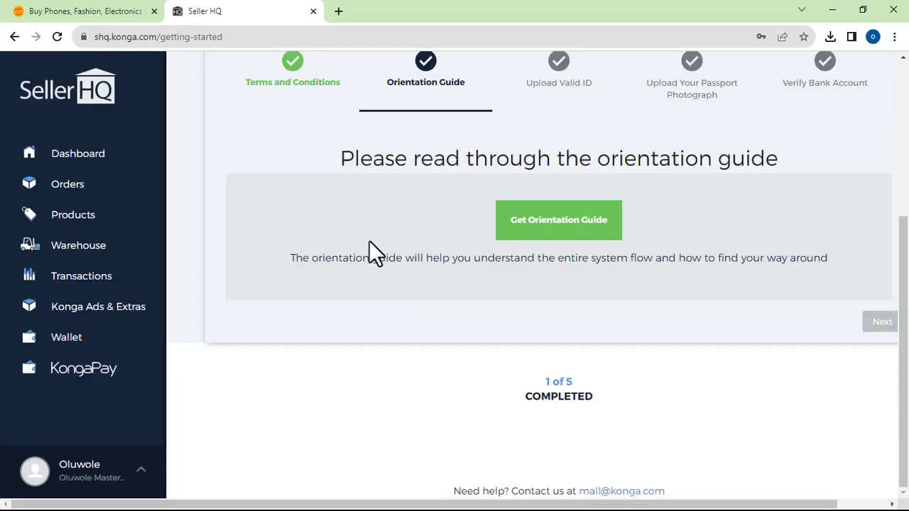
scroll(368, 240, up, 2)
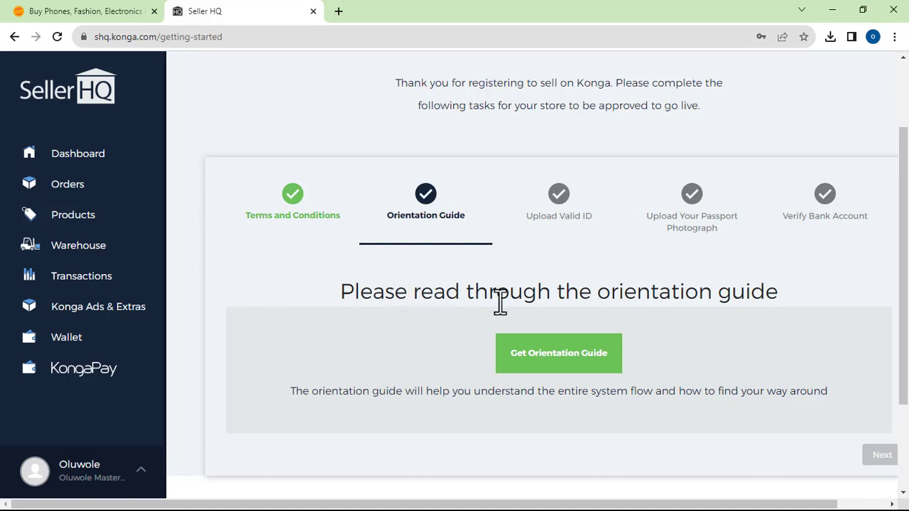
scroll(611, 327, down, 1)
scroll(608, 326, down, 2)
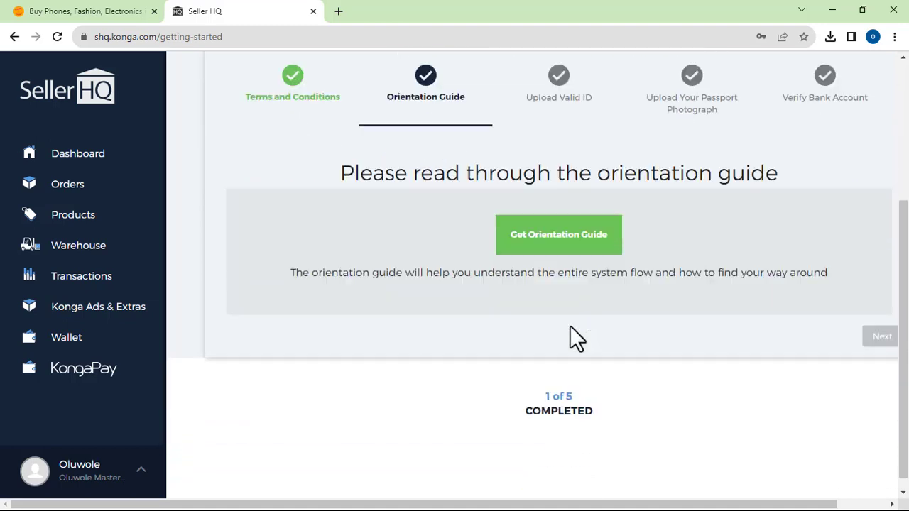
scroll(552, 293, up, 1)
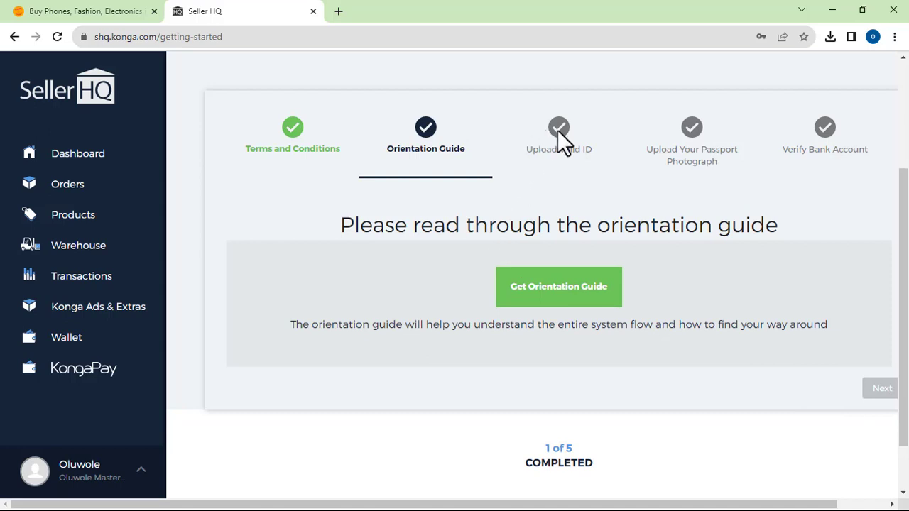
- Open seller_handbook-converted_5_fwk7rm.pdf from Get Orientation Guide and view its new tab
click(558, 287)
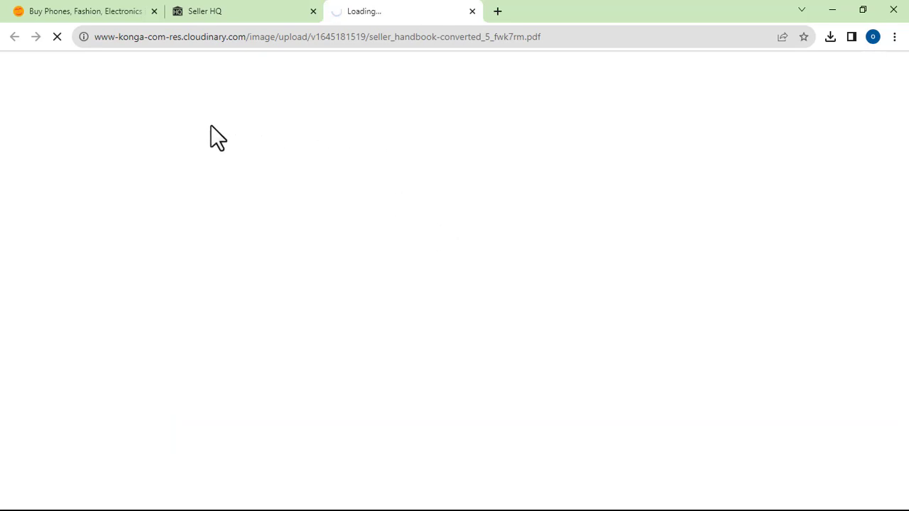
click(220, 10)
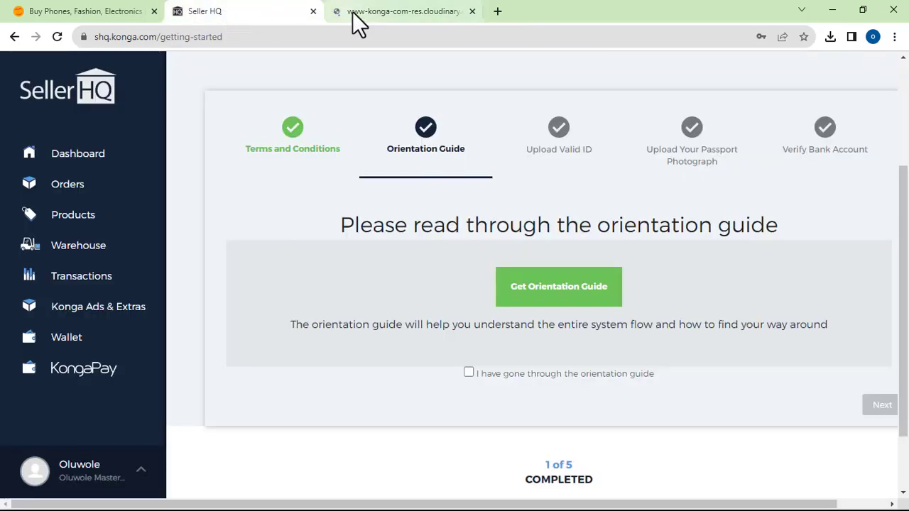
click(377, 15)
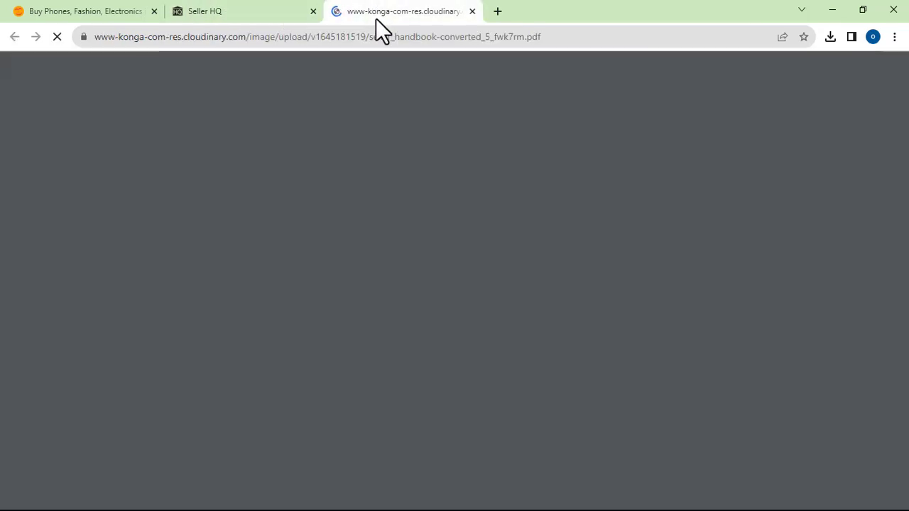
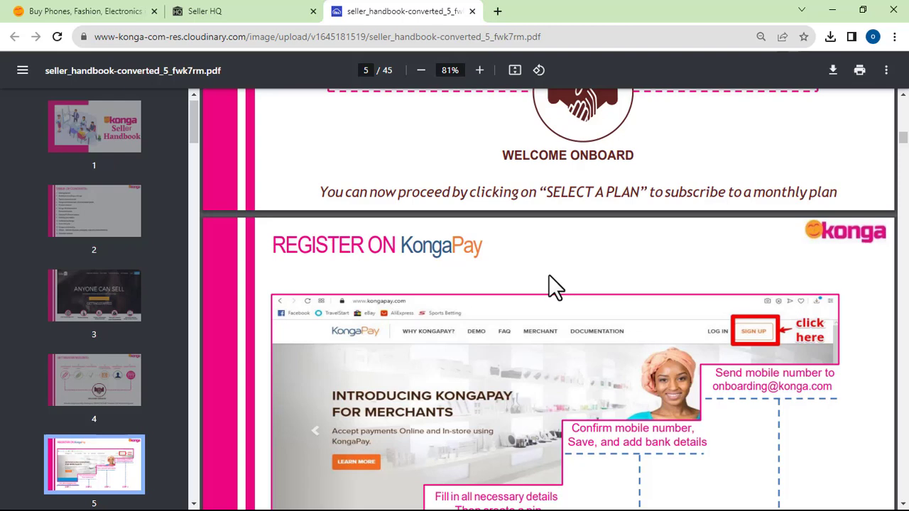
- Scroll the seller handbook PDF down to page 5, Register on KongaPay
scroll(548, 274, down, 2)
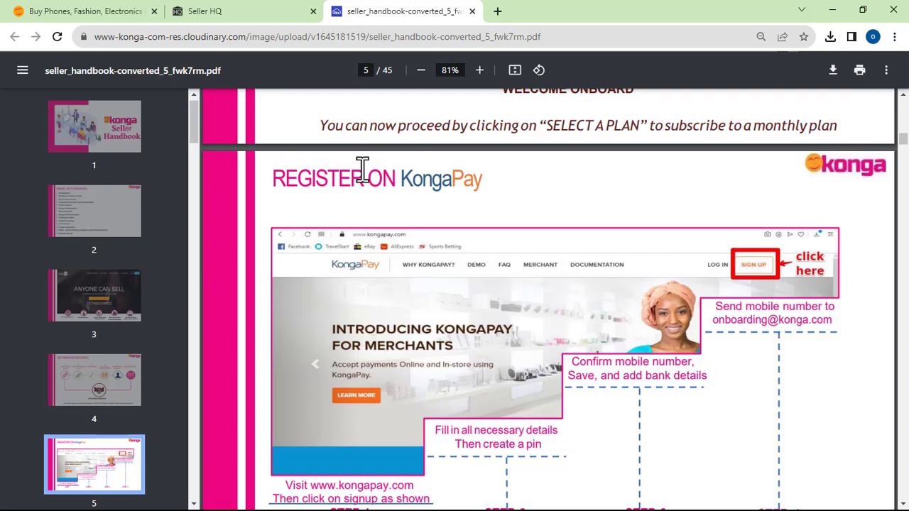
- Back on Seller HQ, tick 'I have gone through the orientation guide' and continue
click(236, 10)
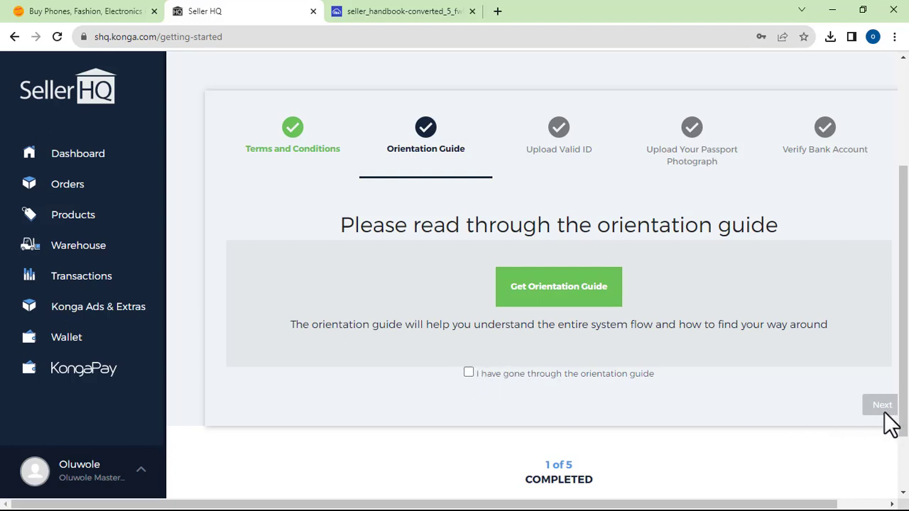
click(469, 373)
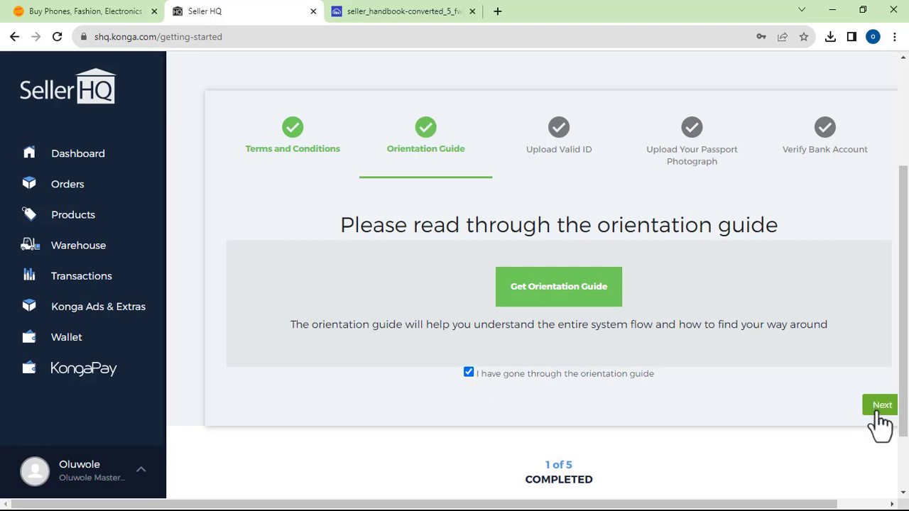
click(881, 406)
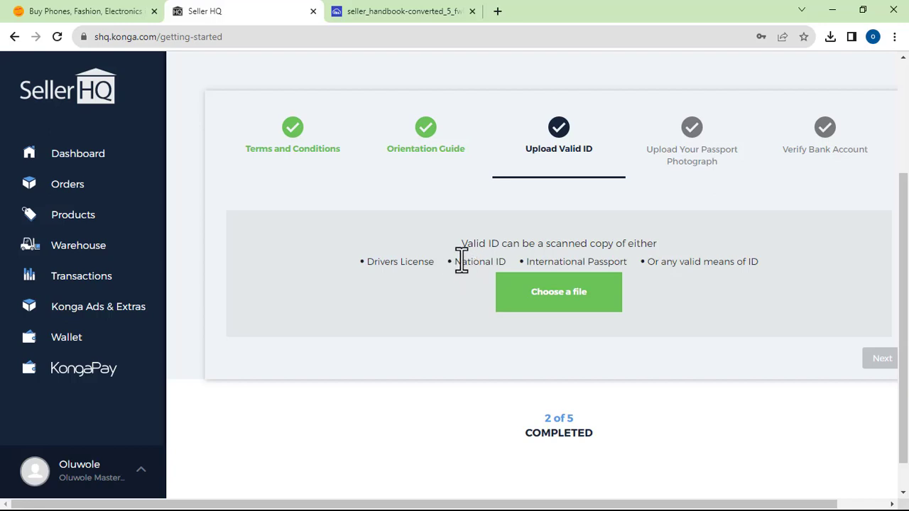
- Upload the 'ID Card' image from Desktop > New folder as the valid ID
click(565, 298)
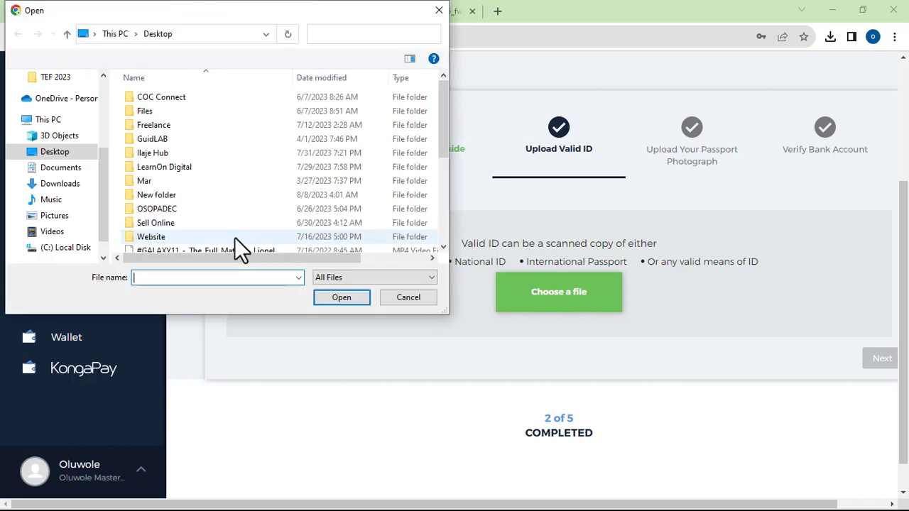
click(165, 194)
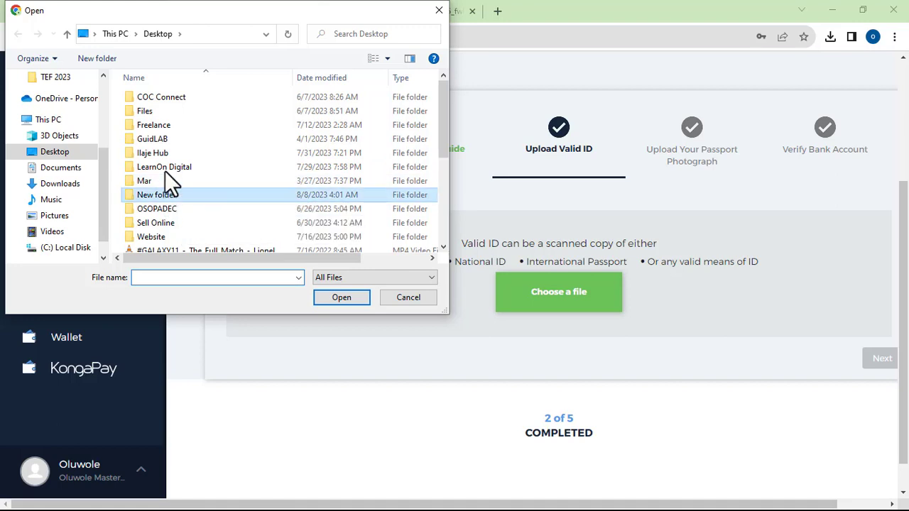
key(Return)
click(232, 118)
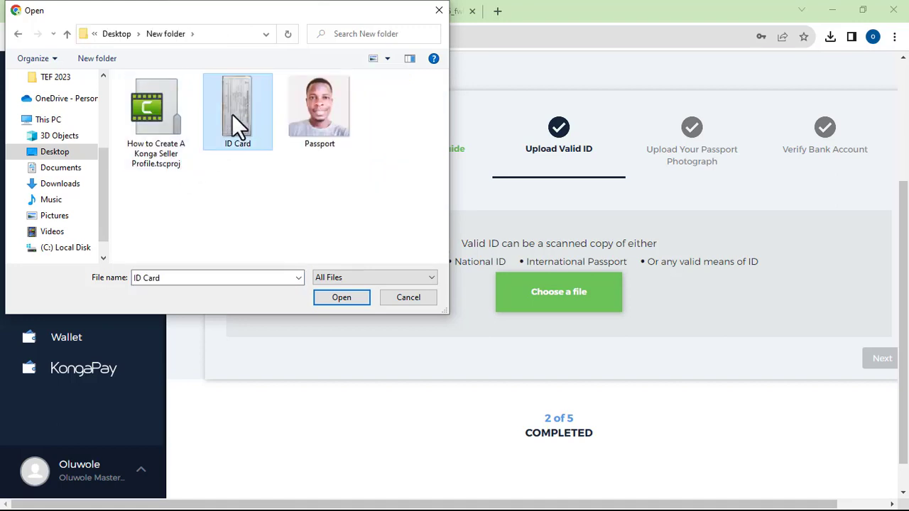
double_click(233, 117)
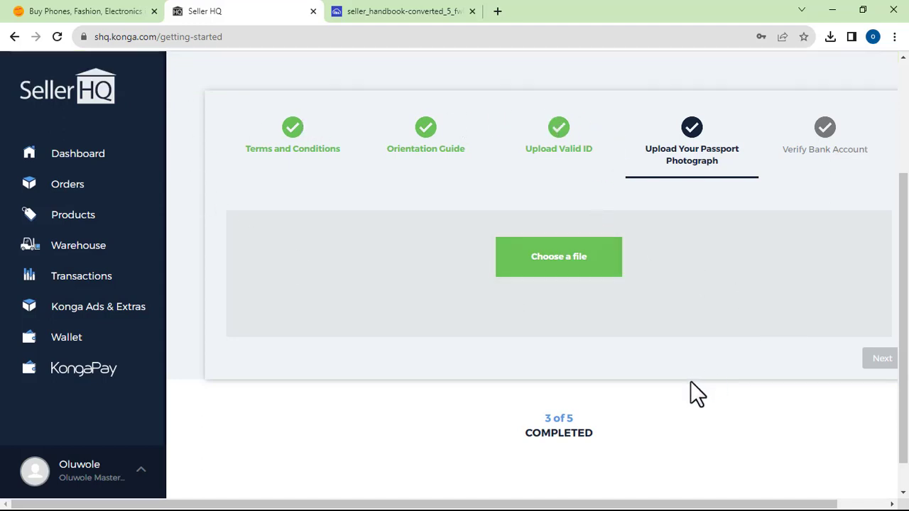
scroll(690, 384, down, 1)
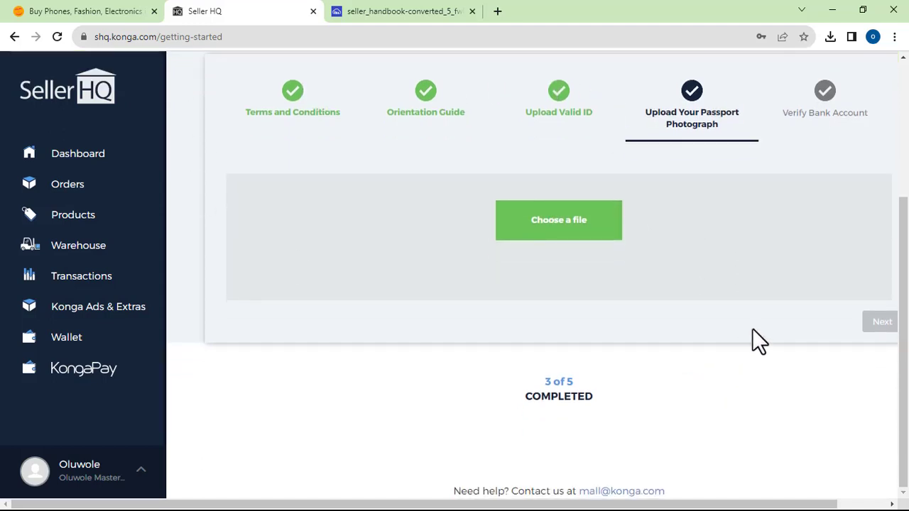
scroll(754, 334, up, 1)
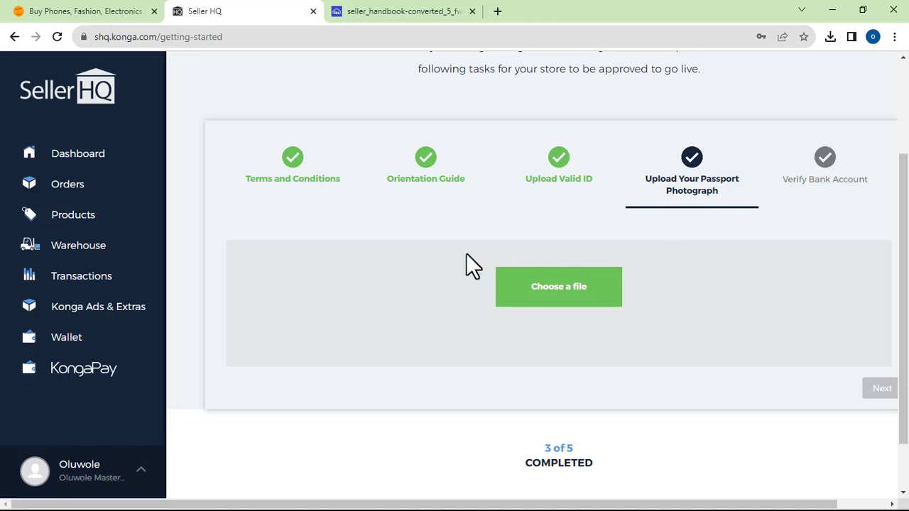
- Upload the 'Passport' image from New folder as the passport photograph
click(559, 290)
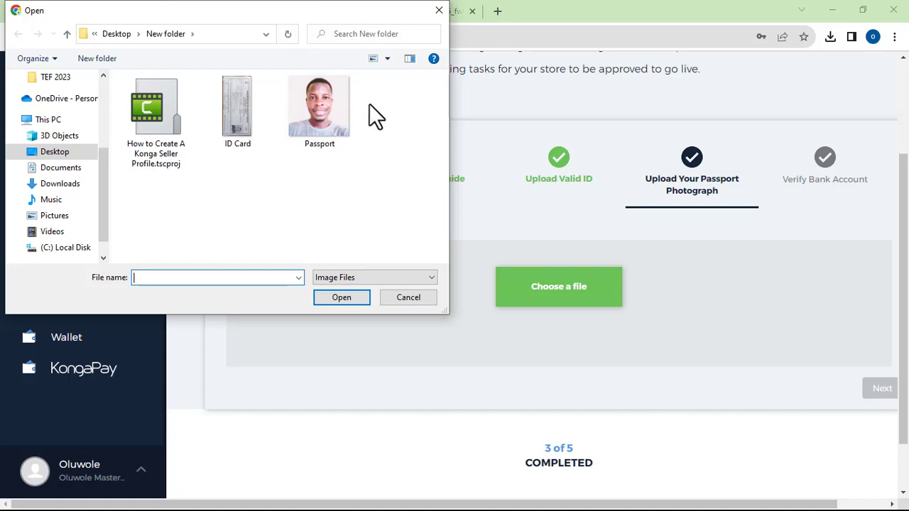
double_click(327, 110)
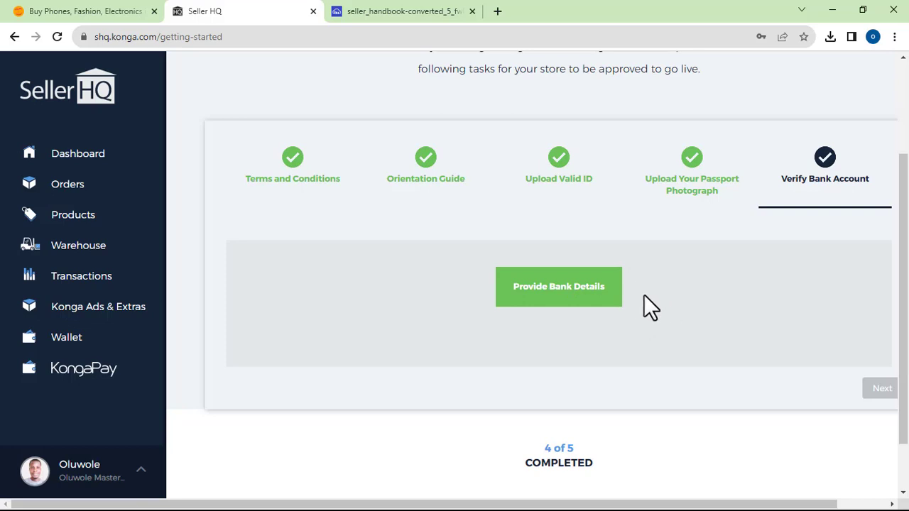
- Open the Enter Your Banking Details form and get its Bank dropdown list showing
click(580, 302)
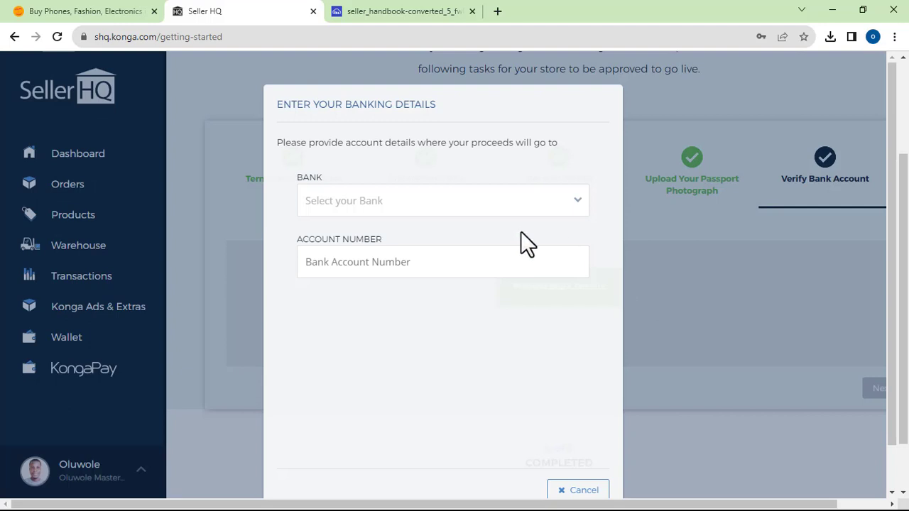
click(526, 200)
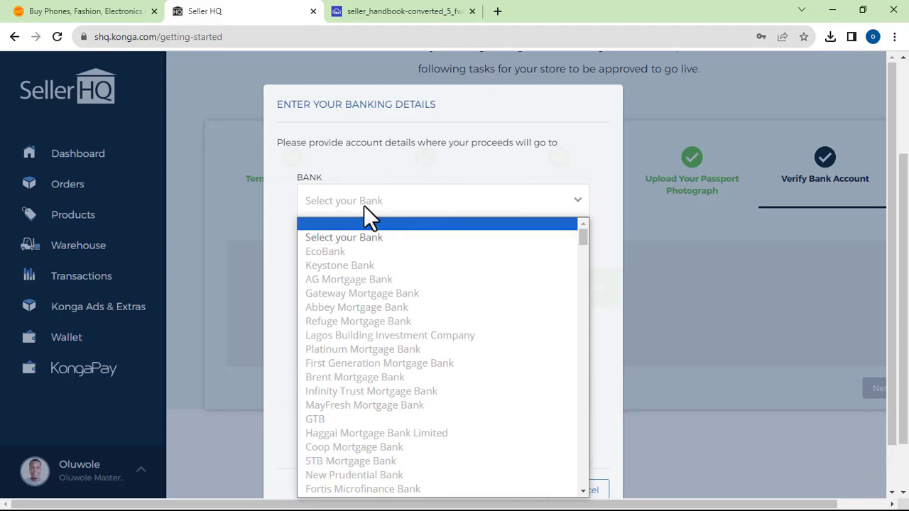
click(362, 202)
click(394, 193)
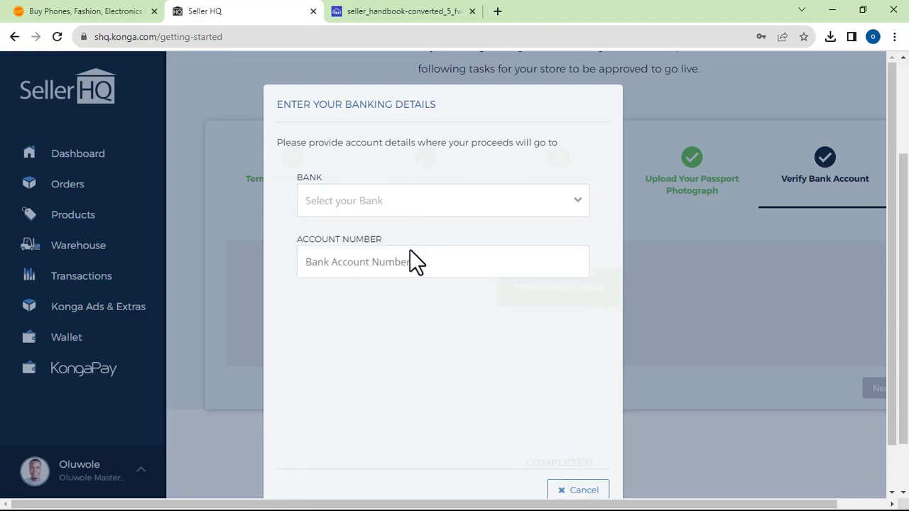
click(572, 200)
click(572, 201)
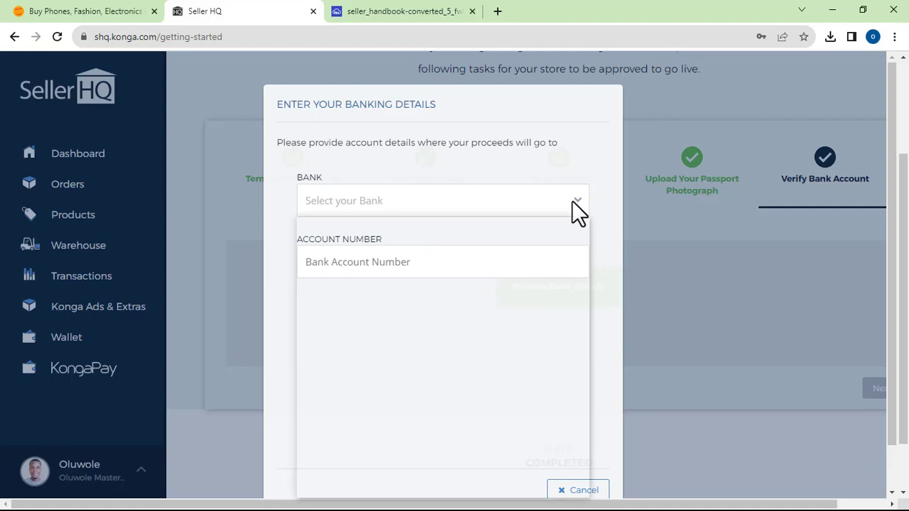
click(469, 201)
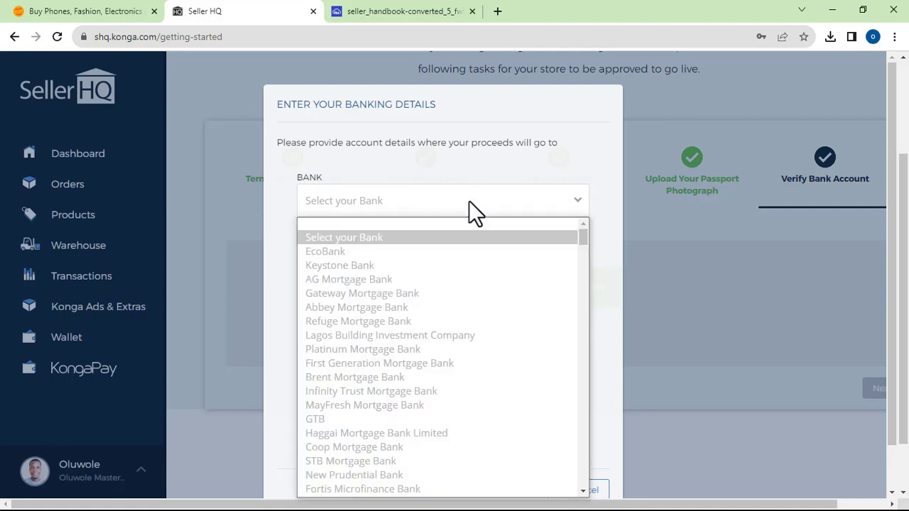
- Browse the bank list down to the end and back, landing on KadPoly Microfinance Bank
scroll(401, 375, down, 2)
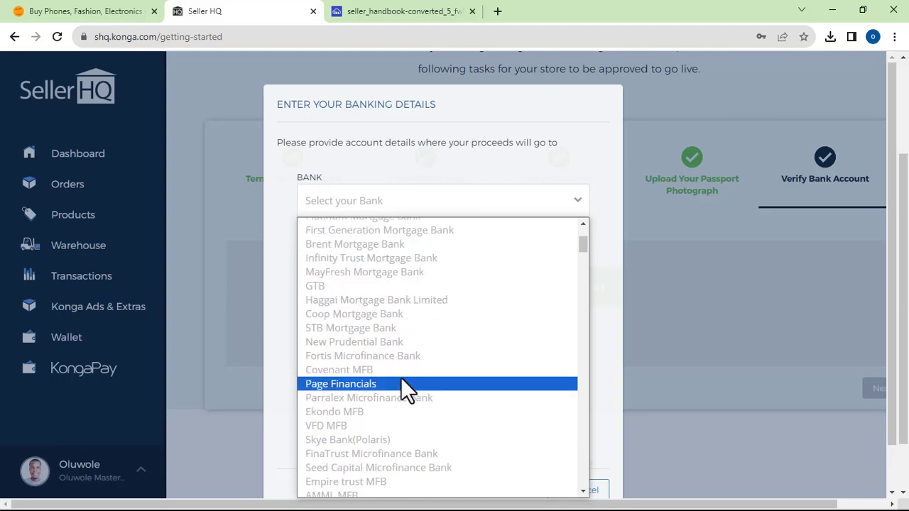
scroll(400, 377, down, 6)
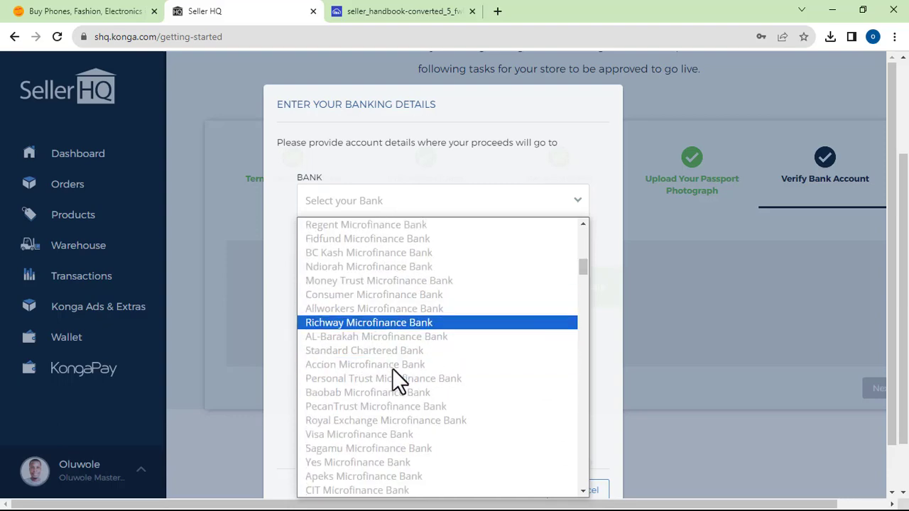
scroll(395, 376, down, 8)
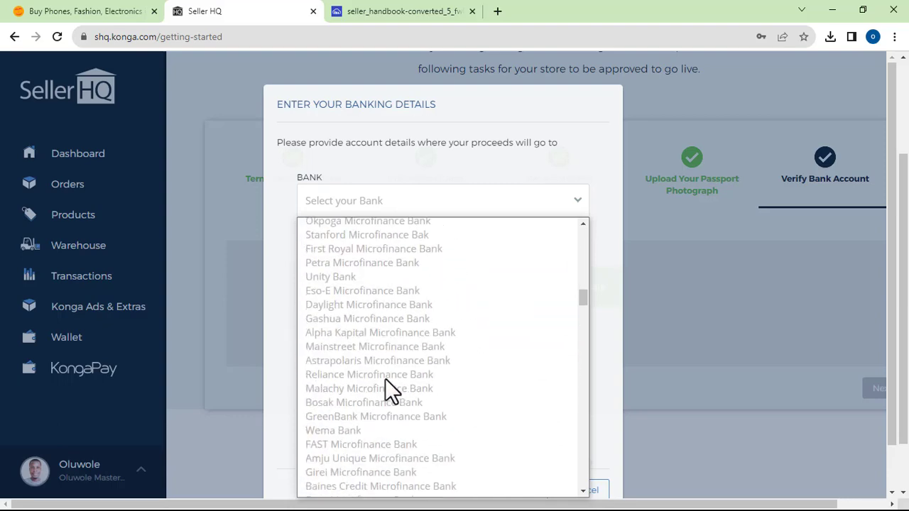
scroll(370, 394, down, 8)
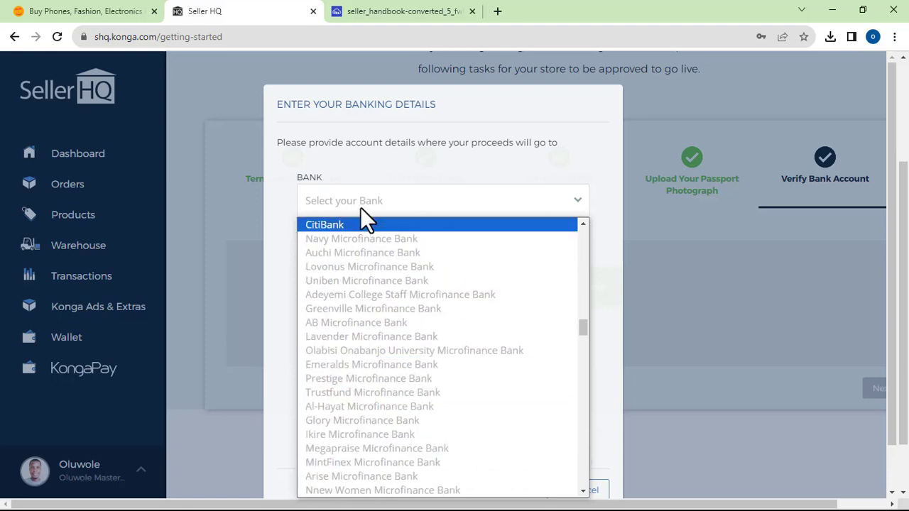
key(k)
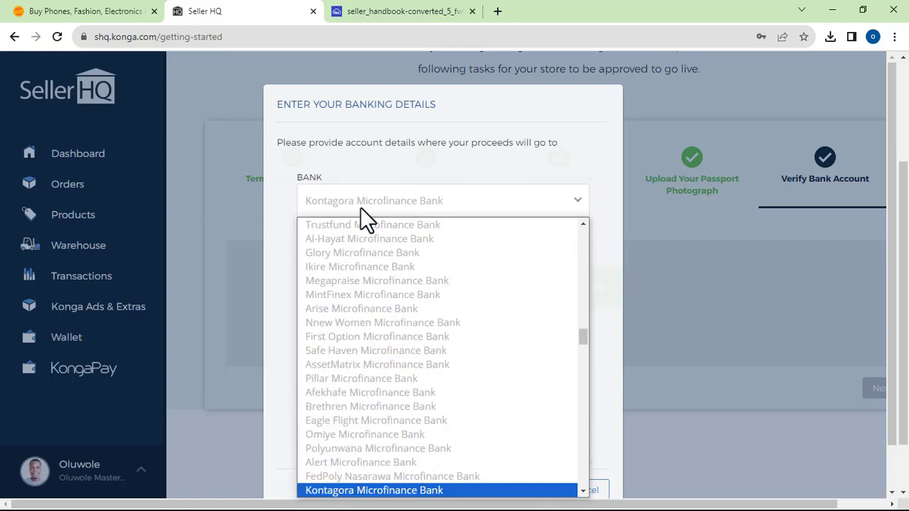
key(u)
key(k)
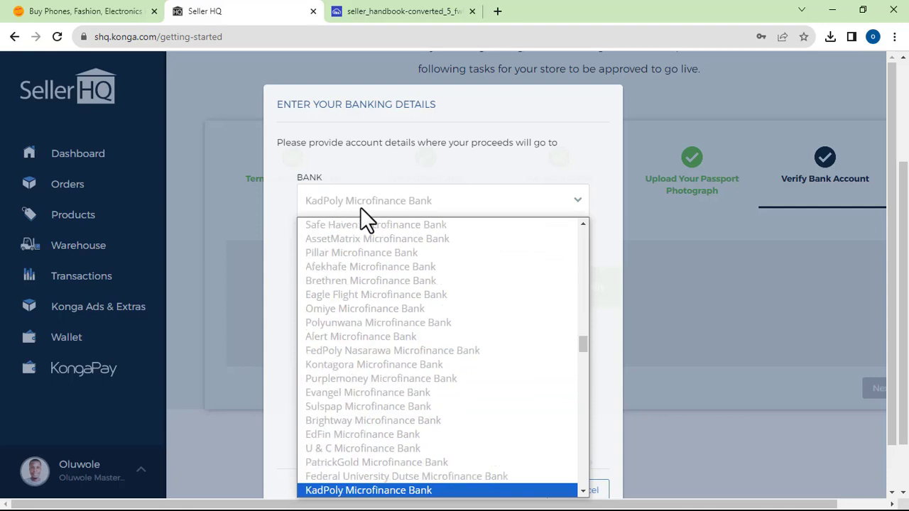
scroll(418, 420, down, 4)
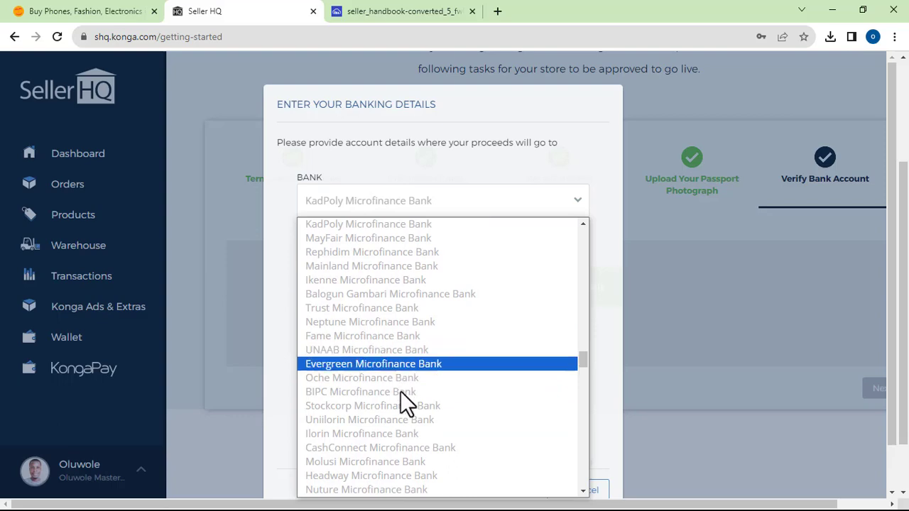
scroll(400, 428, down, 12)
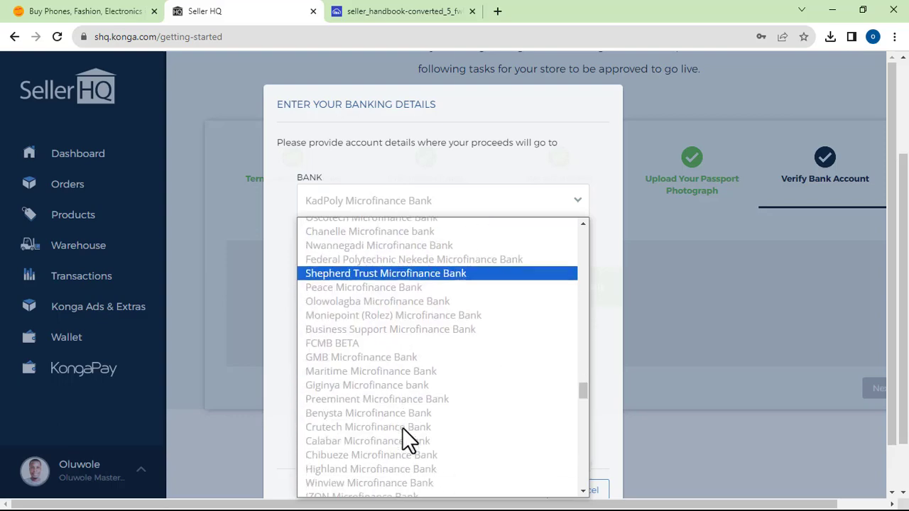
scroll(402, 427, down, 3)
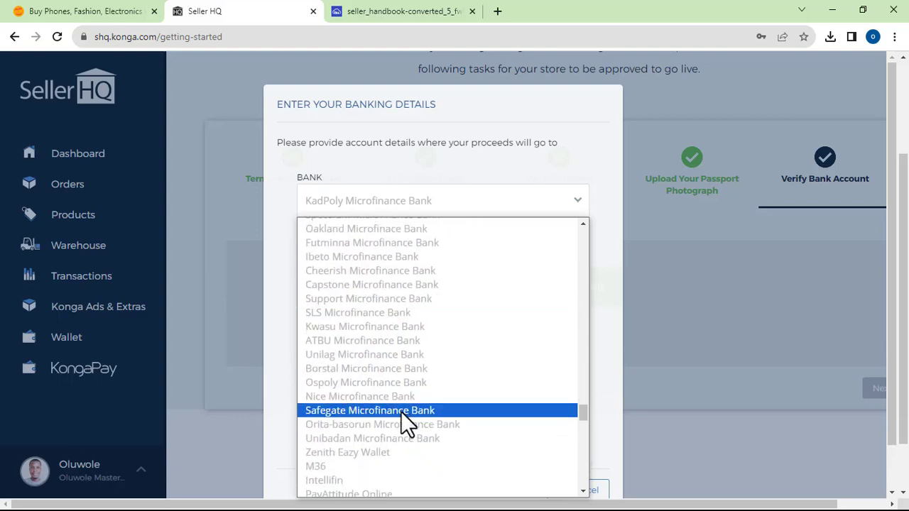
scroll(375, 430, down, 9)
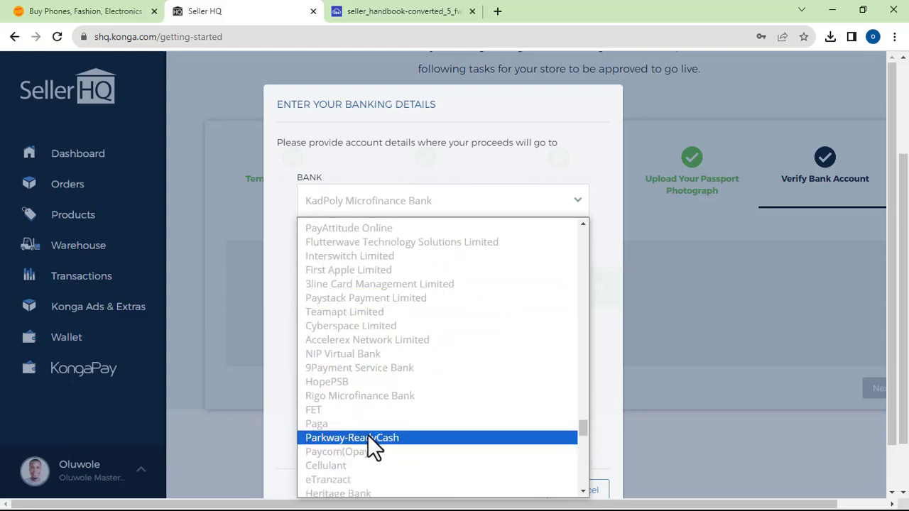
scroll(370, 438, down, 3)
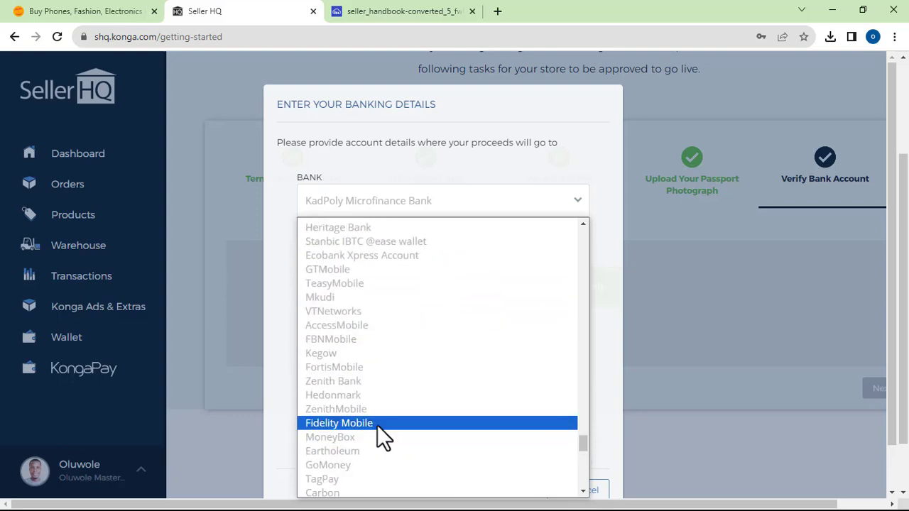
scroll(379, 429, up, 20)
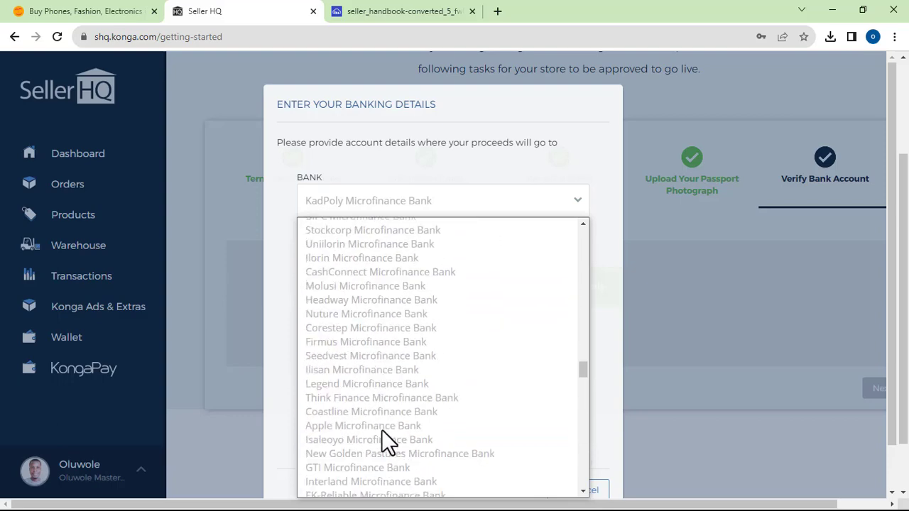
scroll(382, 412, up, 10)
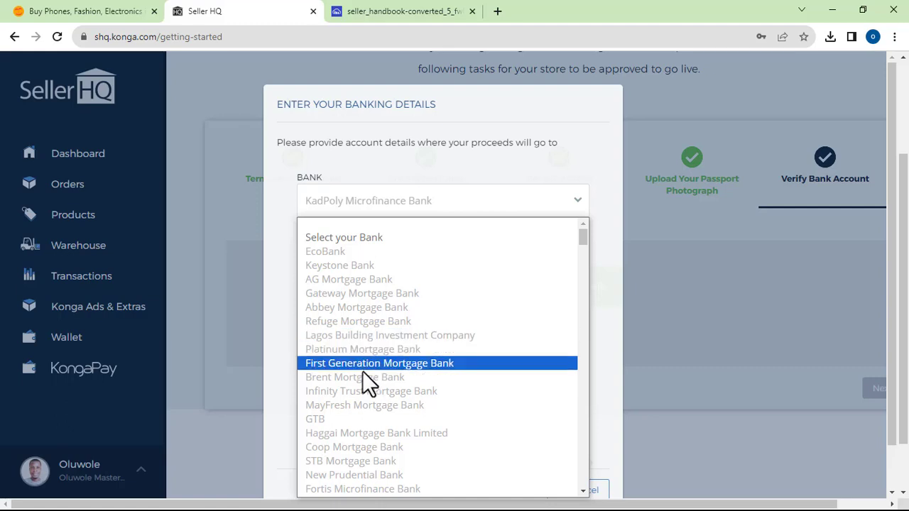
- Choose GTB as the bank, enter the account number, and look up the account name
click(343, 419)
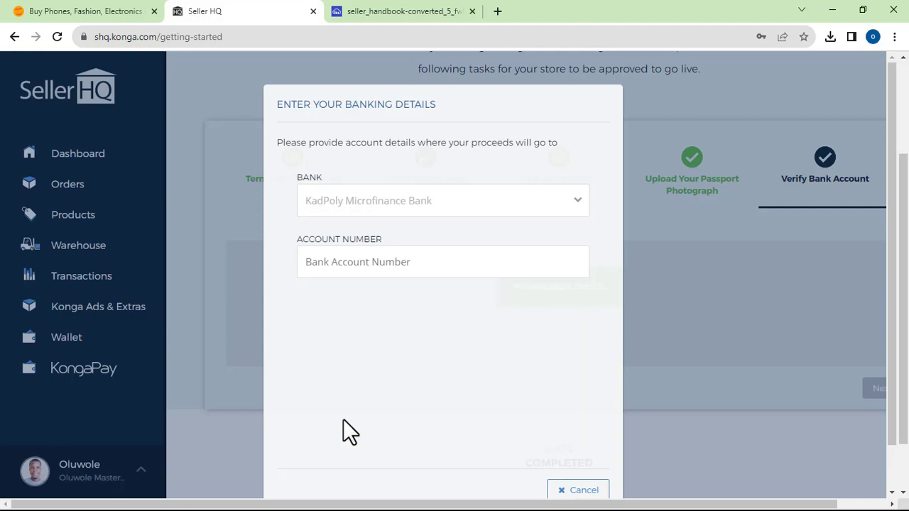
click(360, 266)
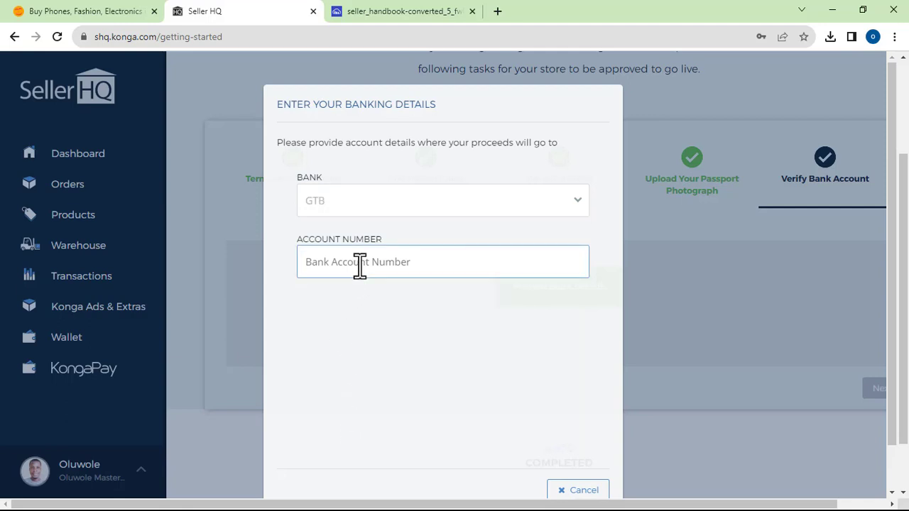
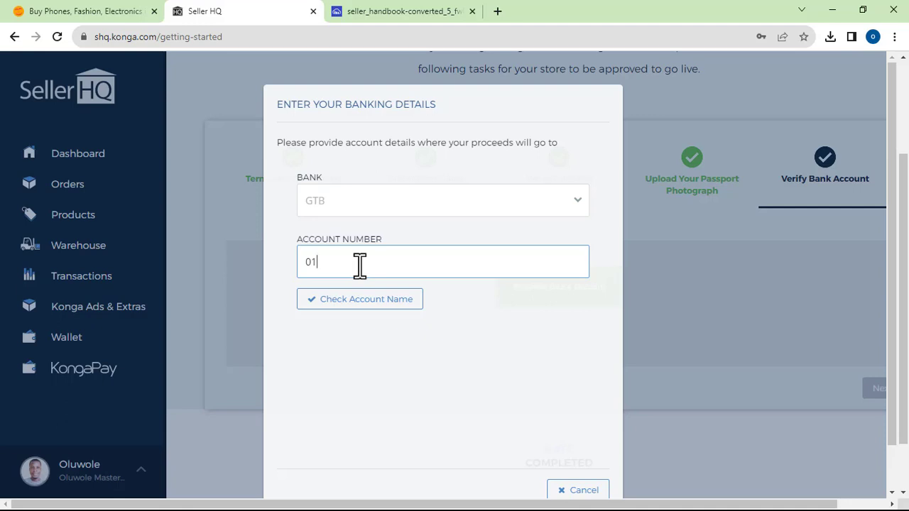
click(370, 300)
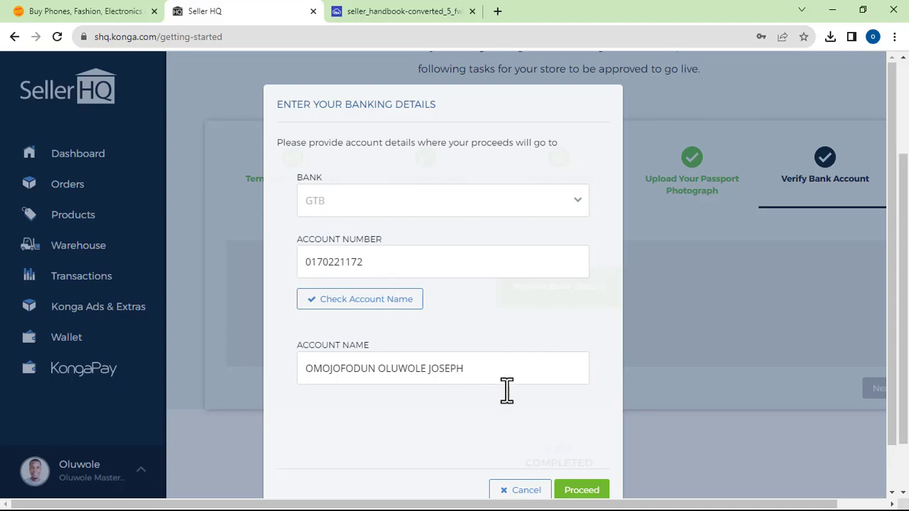
- Submit the GTB banking details, re-check the account name, and submit them again
scroll(574, 422, down, 1)
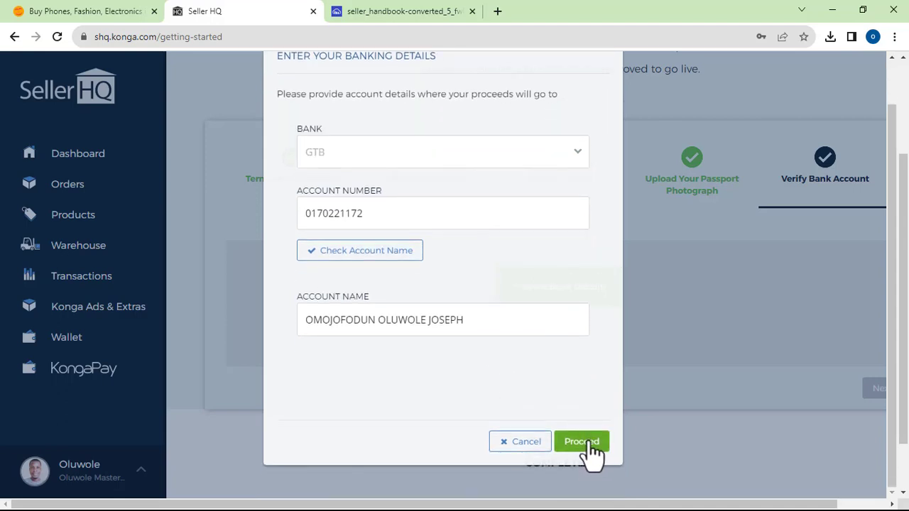
click(589, 443)
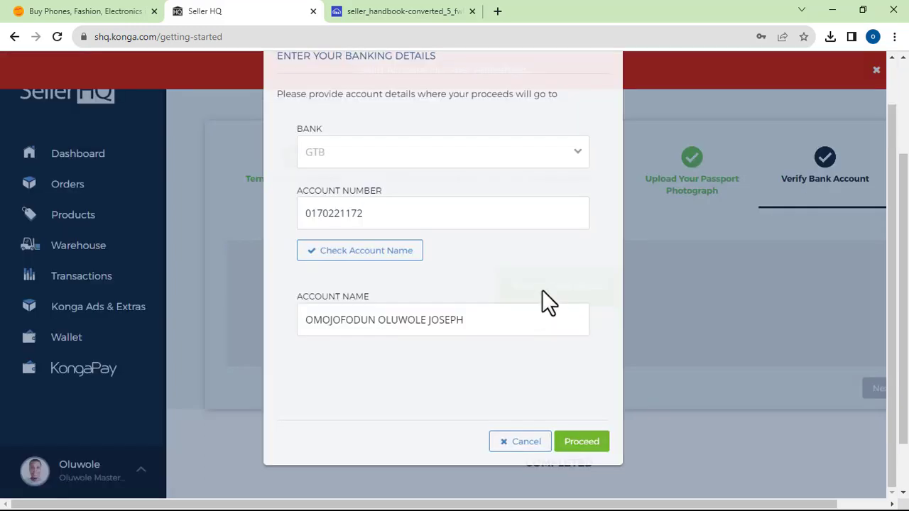
click(350, 254)
click(581, 442)
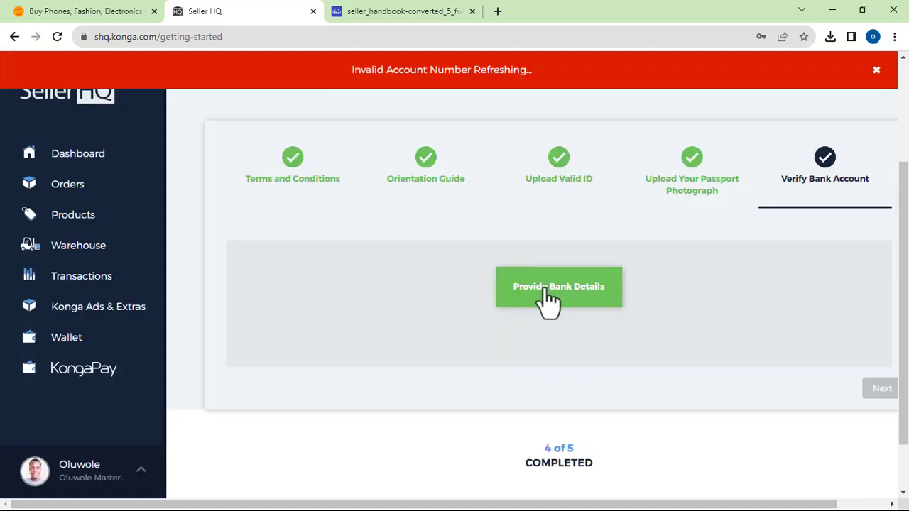
- Reopen bank details with PalmPay Limited, replace the account number, and check the account name
click(549, 299)
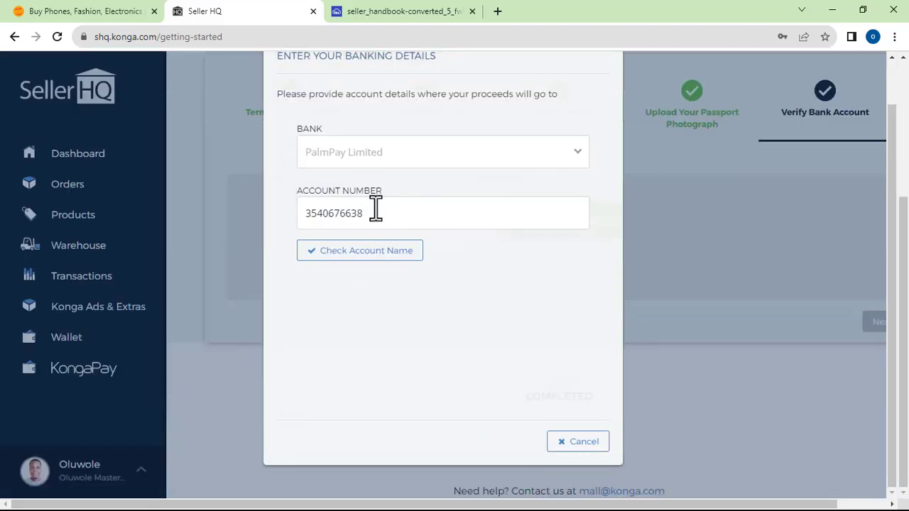
click(372, 210)
double_click(330, 203)
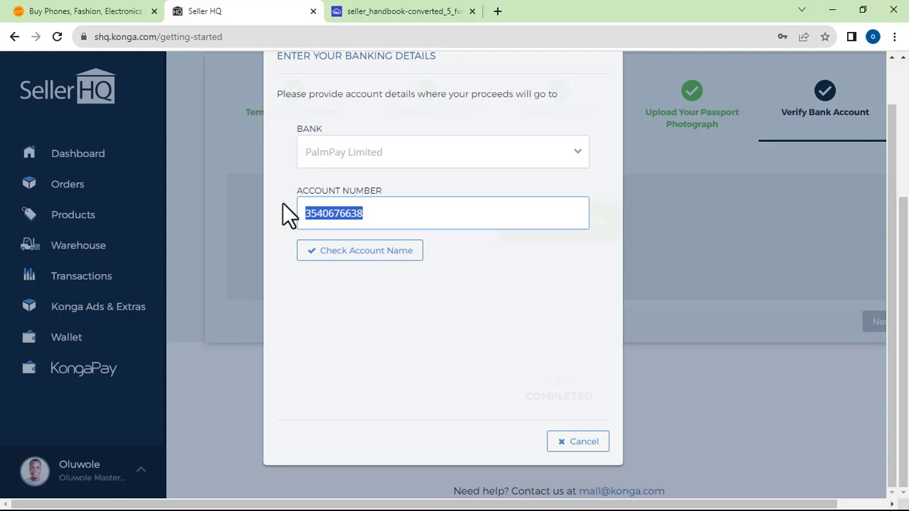
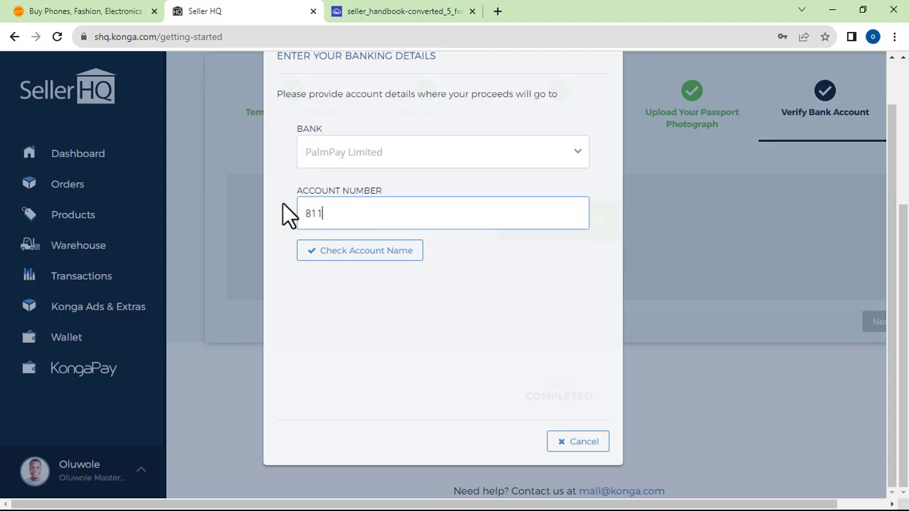
click(345, 252)
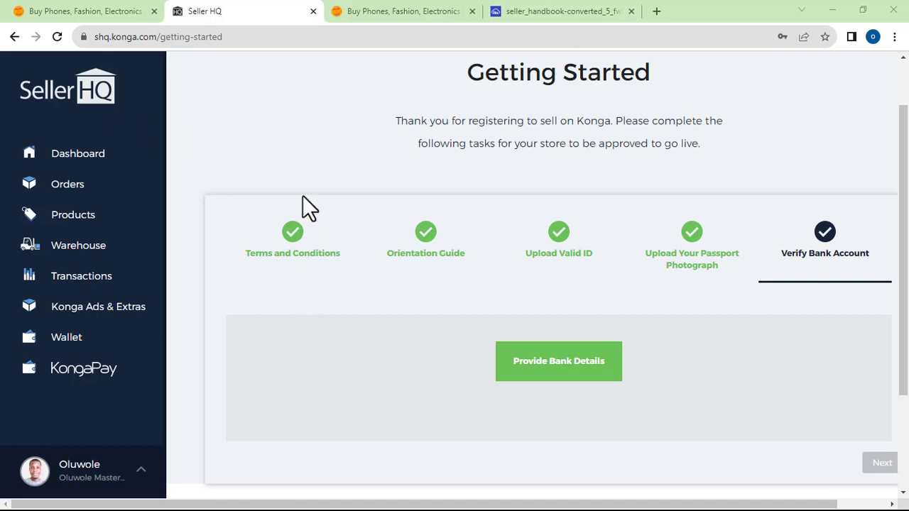
click(377, 7)
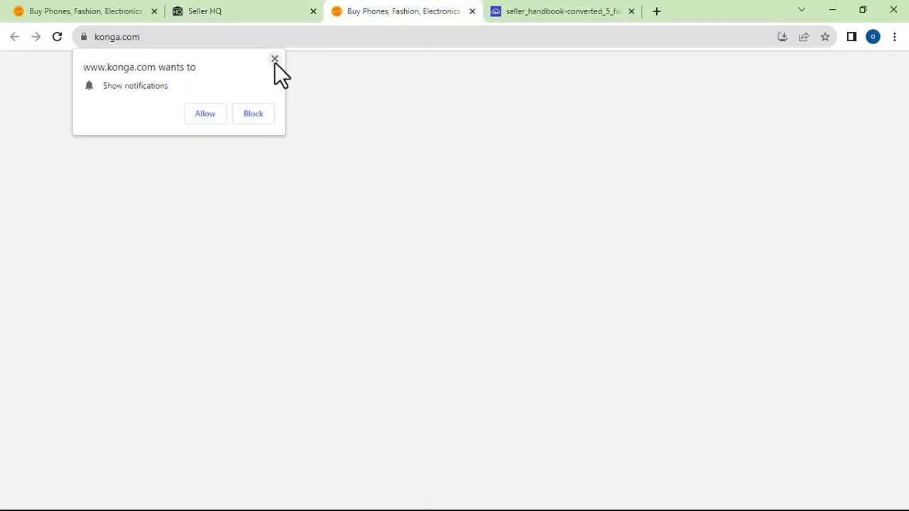
click(275, 59)
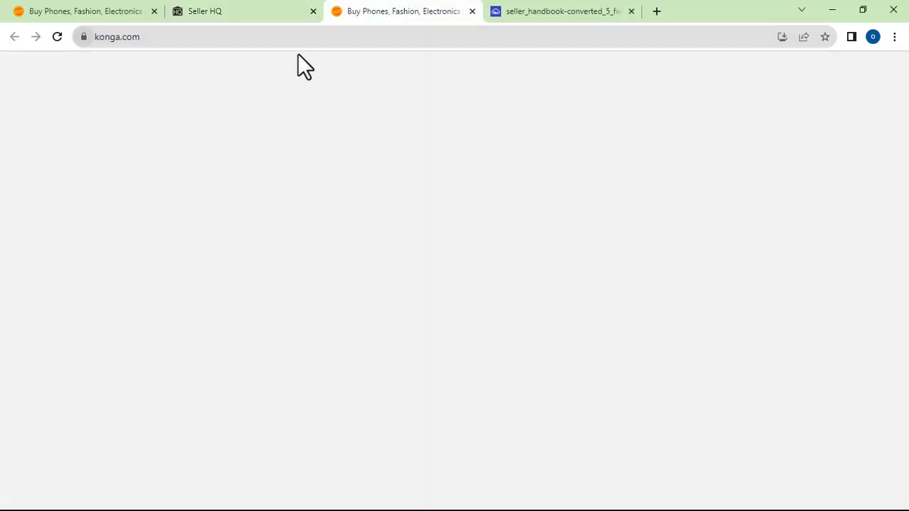
click(56, 40)
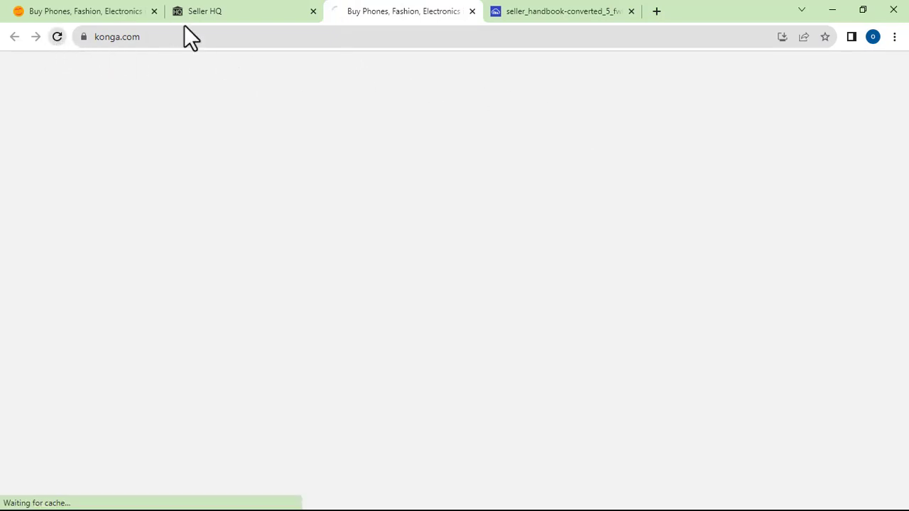
click(248, 10)
click(389, 12)
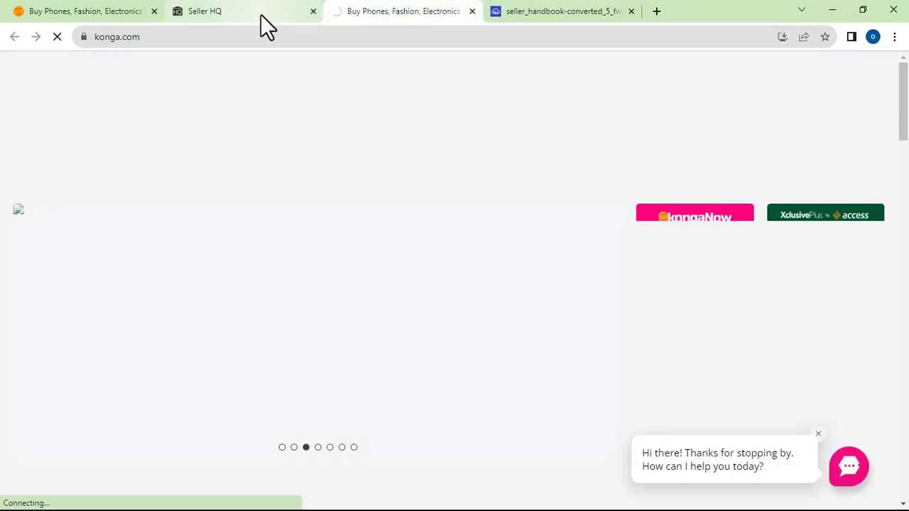
click(226, 14)
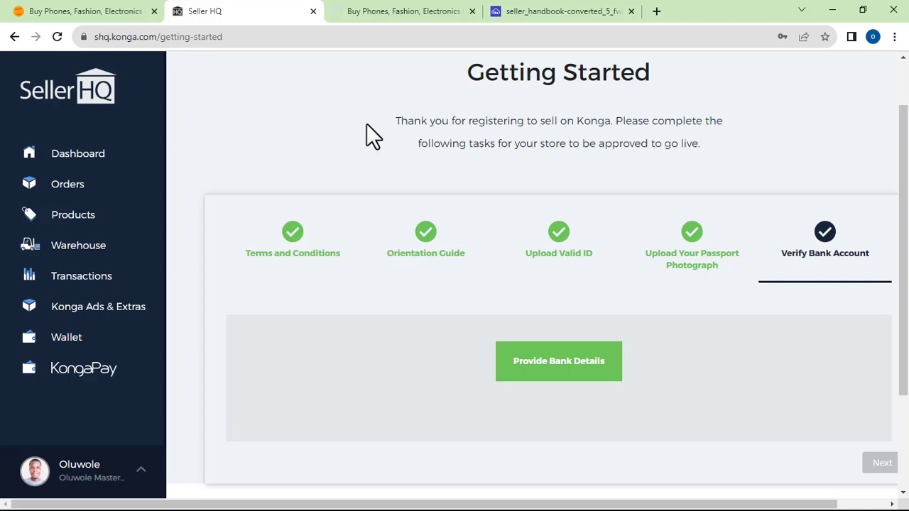